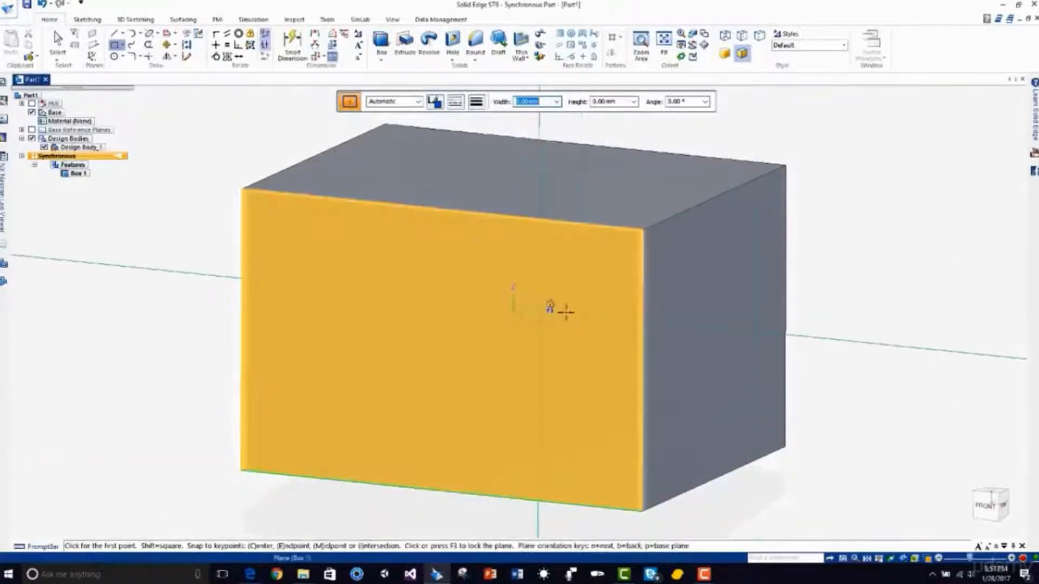
Step: Sketch a center rectangle on the vertical yz base plane, centered on the midpoint of the box's long upper edge
{"action": "middle_click_drag", "start_coordinate": [731, 362], "coordinate": [661, 317]}
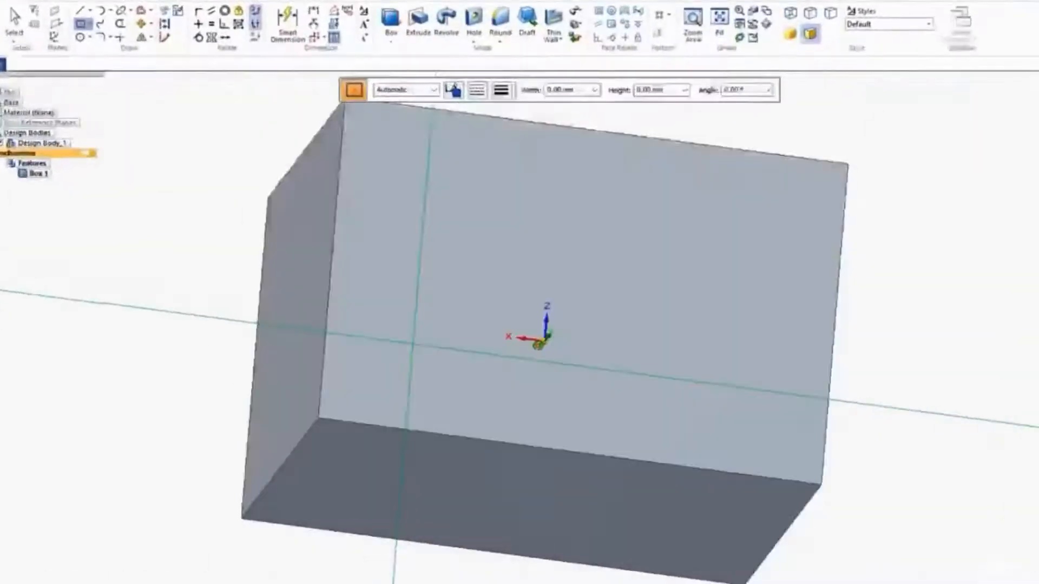
{"action": "middle_click_drag", "start_coordinate": [538, 345], "coordinate": [559, 412]}
{"action": "middle_click_drag", "start_coordinate": [613, 468], "coordinate": [600, 386]}
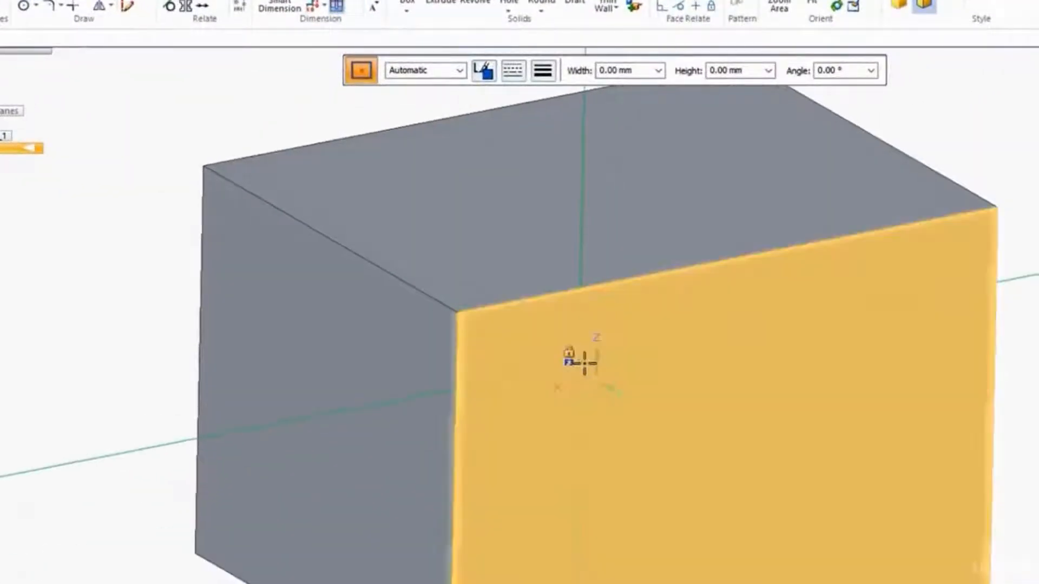
{"action": "mouse_move", "coordinate": [615, 342]}
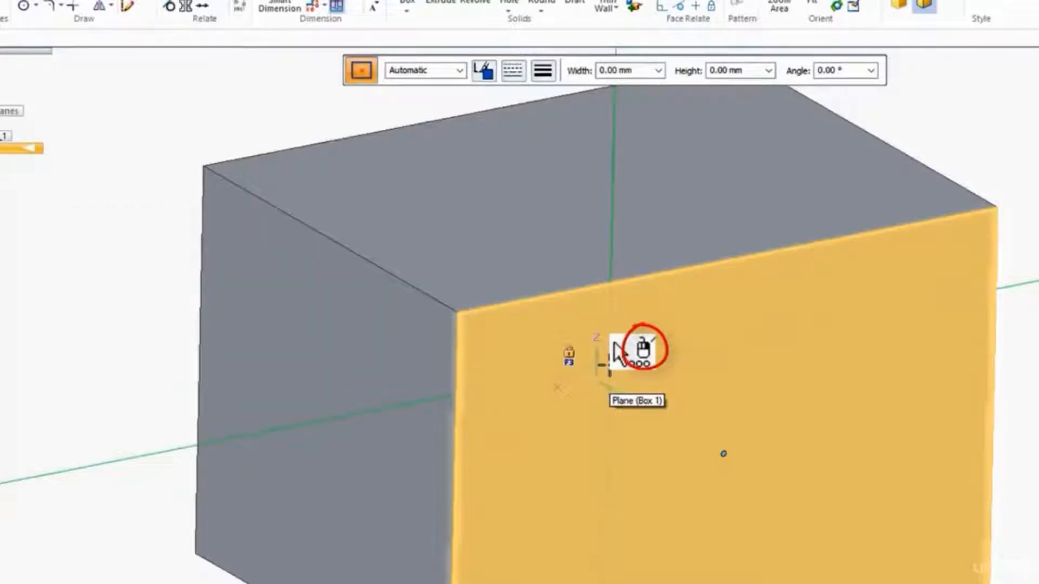
{"action": "right_click", "coordinate": [610, 365]}
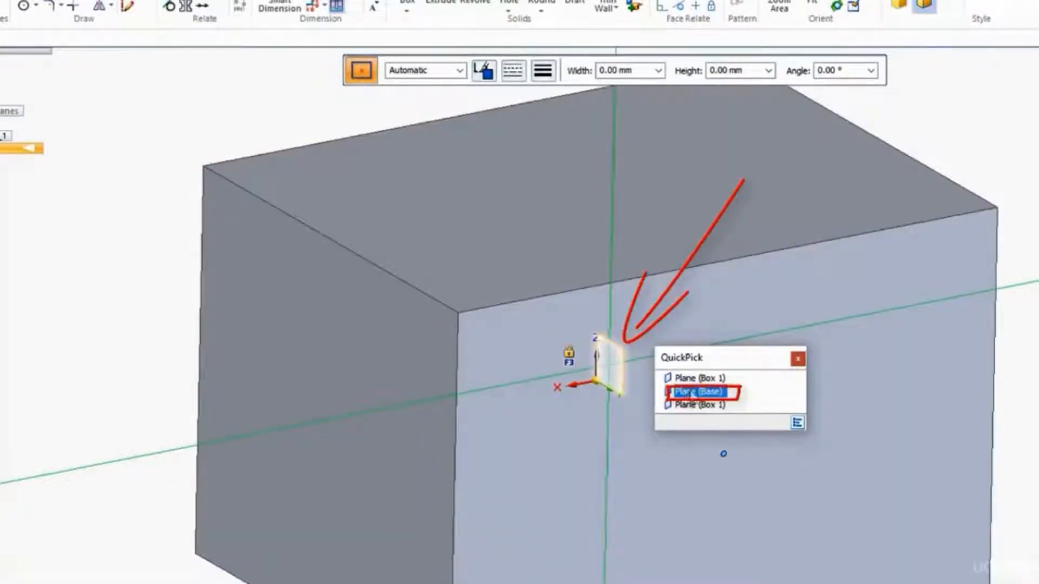
{"action": "left_click", "coordinate": [689, 395]}
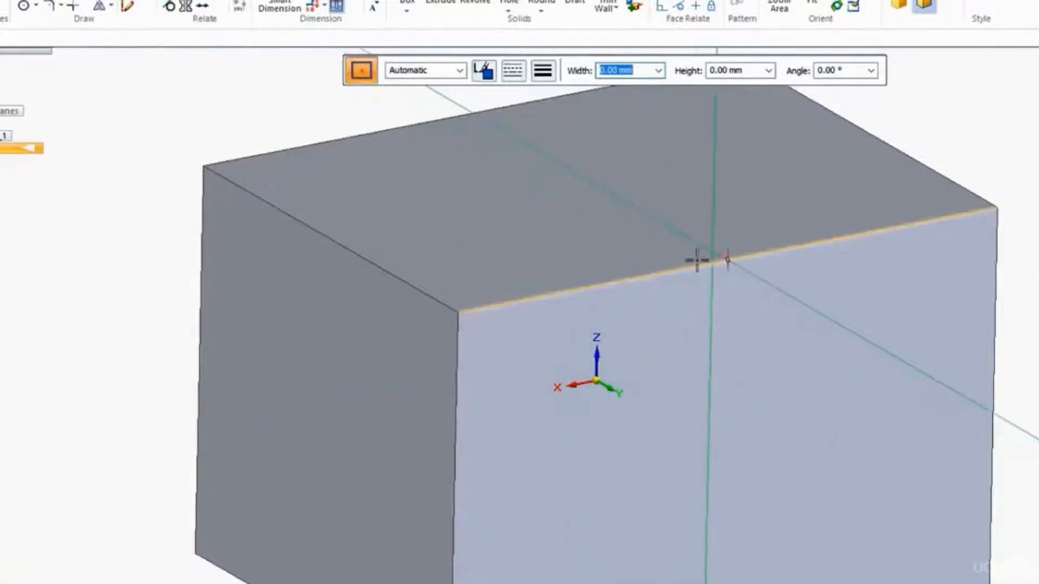
{"action": "left_click", "coordinate": [727, 262]}
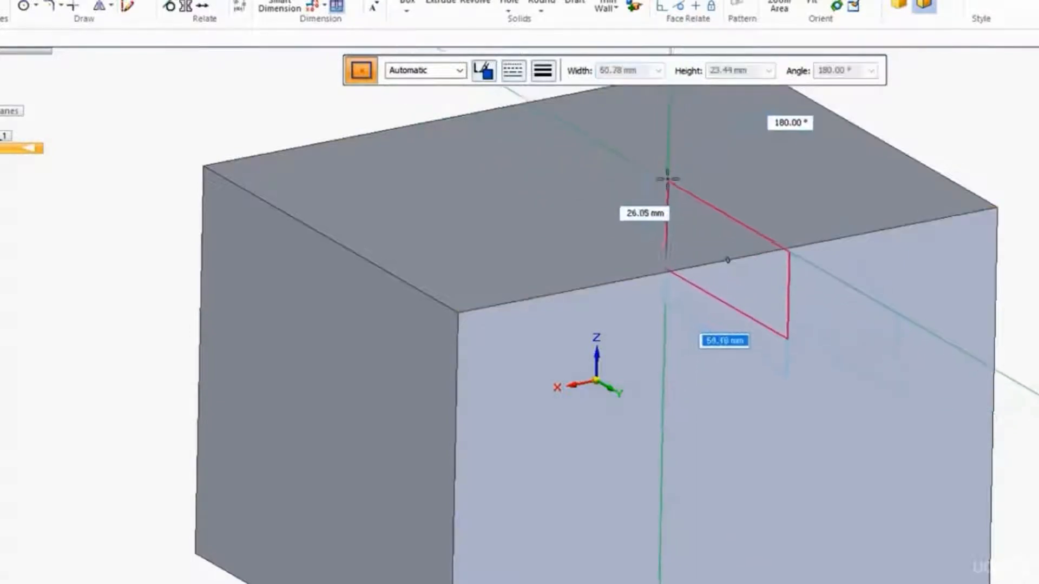
{"action": "left_click", "coordinate": [661, 145]}
{"action": "mouse_move", "coordinate": [564, 281]}
{"action": "middle_mouse_down"}
{"action": "mouse_move", "coordinate": [552, 292]}
{"action": "mouse_move", "coordinate": [679, 274]}
{"action": "mouse_move", "coordinate": [879, 304]}
{"action": "mouse_move", "coordinate": [633, 279]}
{"action": "mouse_move", "coordinate": [515, 294]}
{"action": "mouse_move", "coordinate": [587, 287]}
{"action": "mouse_move", "coordinate": [515, 311]}
{"action": "mouse_move", "coordinate": [633, 308]}
{"action": "mouse_move", "coordinate": [475, 302]}
{"action": "mouse_move", "coordinate": [552, 332]}
{"action": "mouse_move", "coordinate": [545, 341]}
{"action": "middle_mouse_up"}
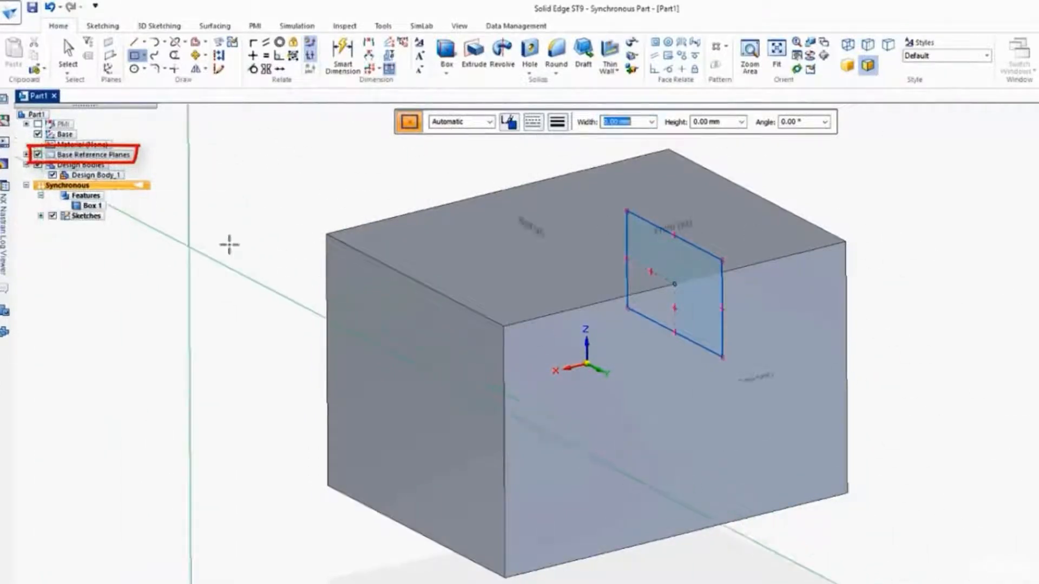
Step: Paint the entire box body with the White (clear) style, using Part Painter with body selection
{"action": "middle_click_drag", "start_coordinate": [258, 276], "coordinate": [286, 265]}
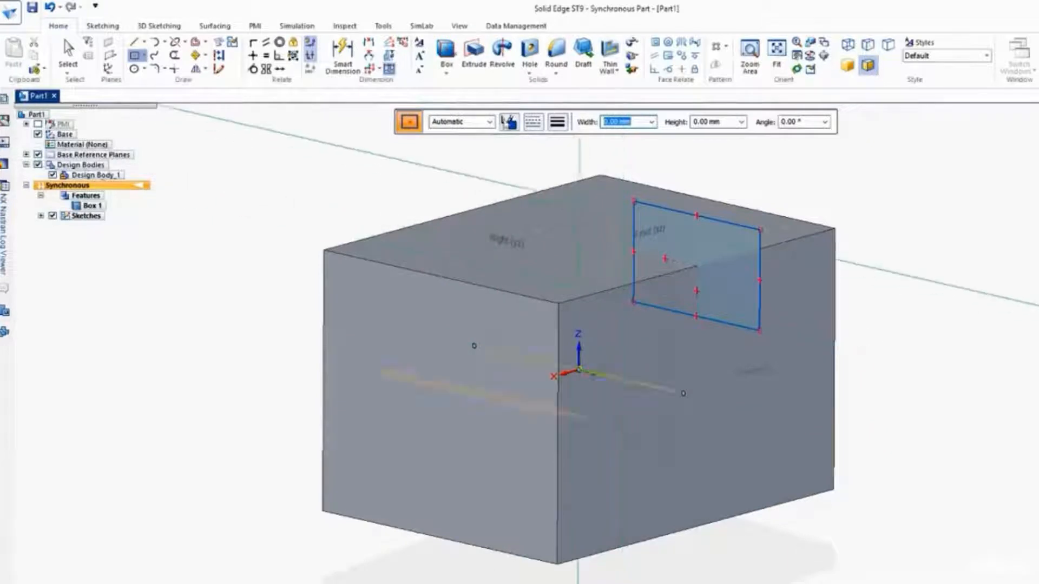
{"action": "left_click", "coordinate": [459, 26]}
{"action": "left_click", "coordinate": [422, 69]}
{"action": "left_click", "coordinate": [611, 122]}
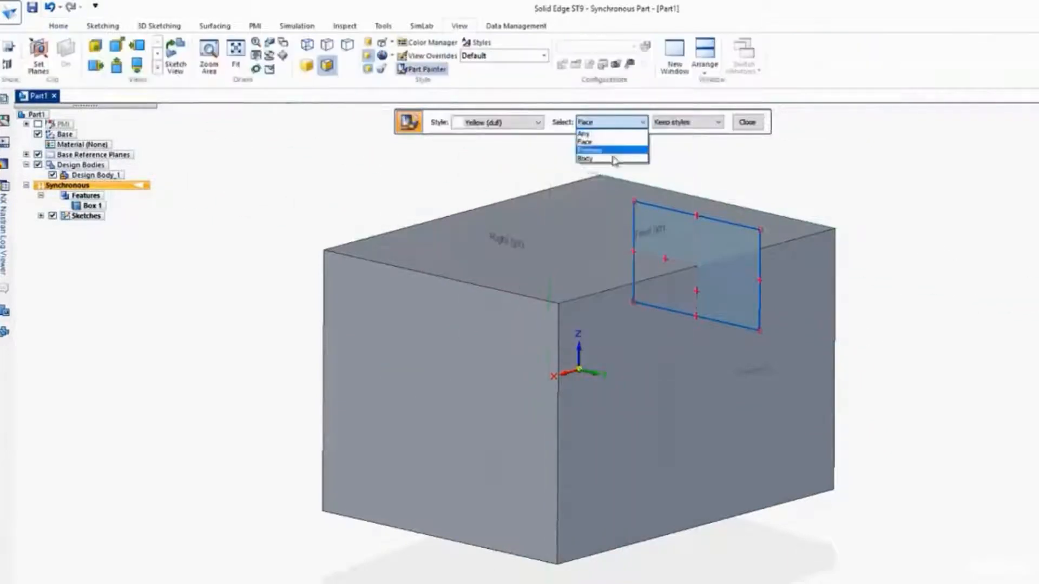
{"action": "left_click", "coordinate": [538, 123]}
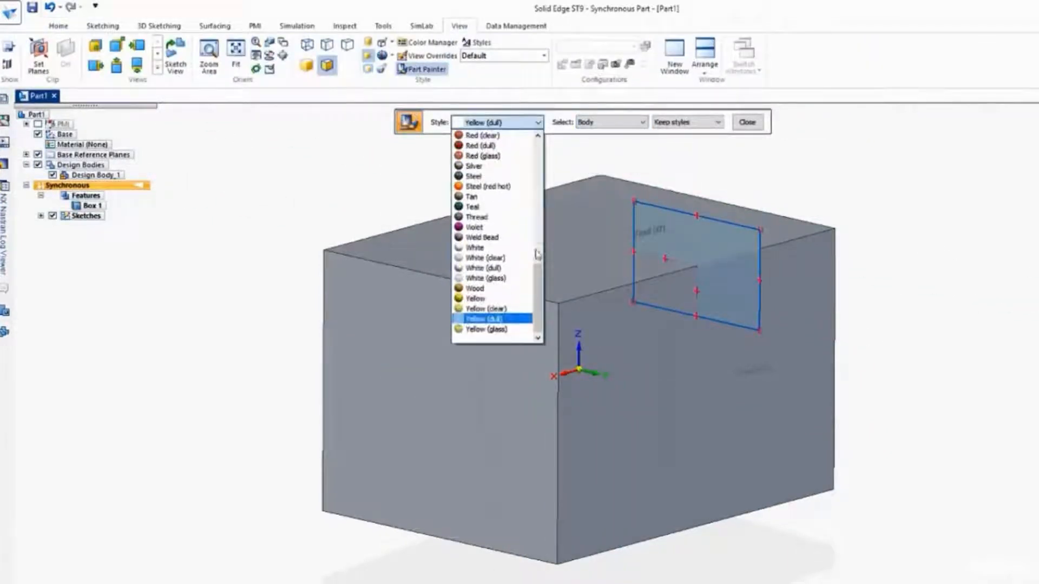
{"action": "left_click", "coordinate": [495, 259]}
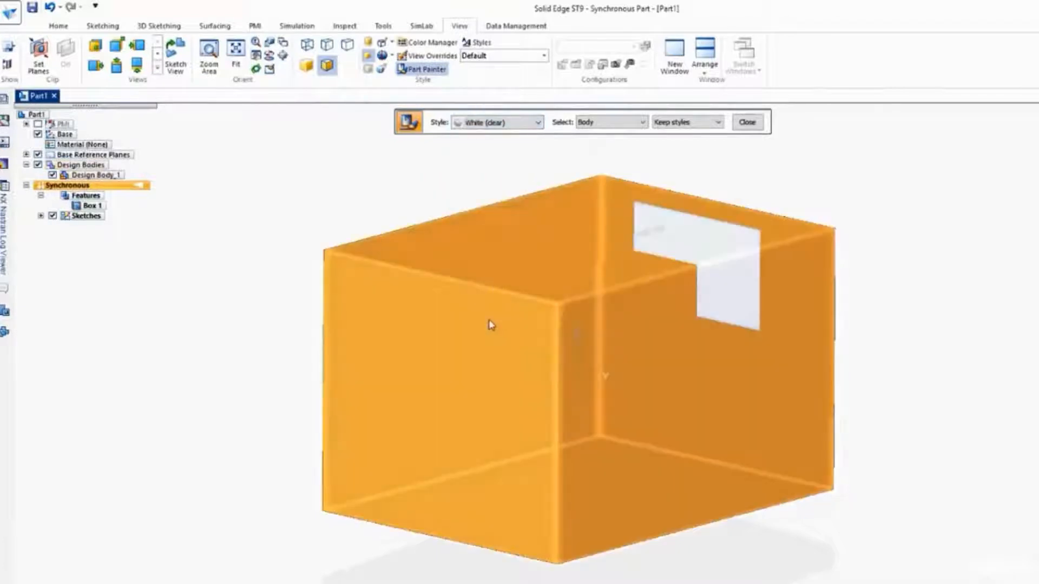
{"action": "left_click", "coordinate": [466, 247]}
{"action": "mouse_move", "coordinate": [339, 204]}
{"action": "middle_mouse_down"}
{"action": "mouse_move", "coordinate": [345, 179]}
{"action": "mouse_move", "coordinate": [359, 179]}
{"action": "mouse_move", "coordinate": [340, 174]}
{"action": "mouse_move", "coordinate": [317, 213]}
{"action": "mouse_move", "coordinate": [327, 176]}
{"action": "mouse_move", "coordinate": [314, 198]}
{"action": "mouse_move", "coordinate": [327, 188]}
{"action": "mouse_move", "coordinate": [327, 205]}
{"action": "middle_mouse_up"}
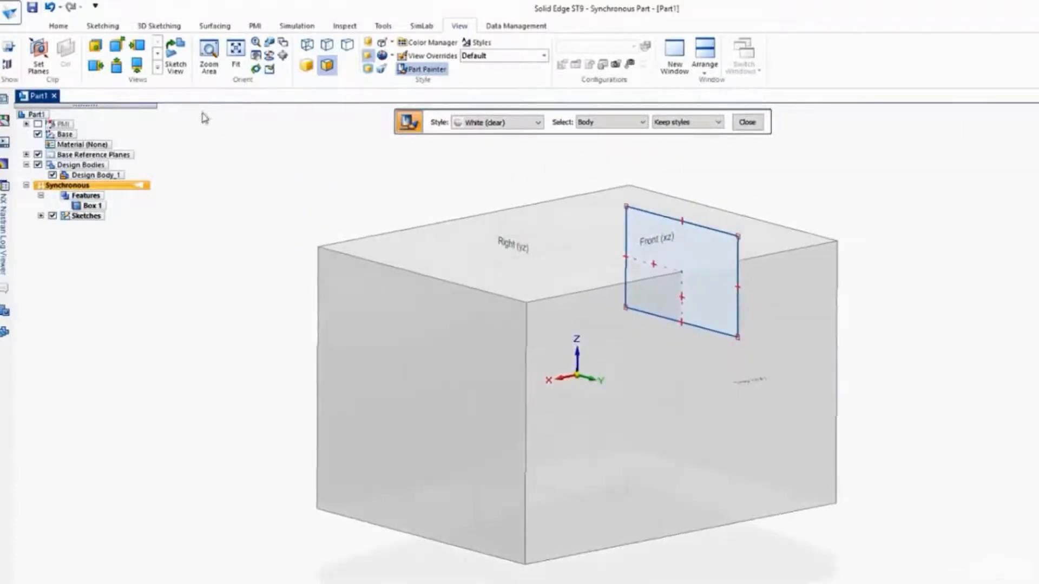
Step: Sketch a circle about 69 mm in diameter on the Front (xz) reference plane, centered near the box's upper edge
{"action": "left_click", "coordinate": [57, 26]}
{"action": "left_click", "coordinate": [130, 71]}
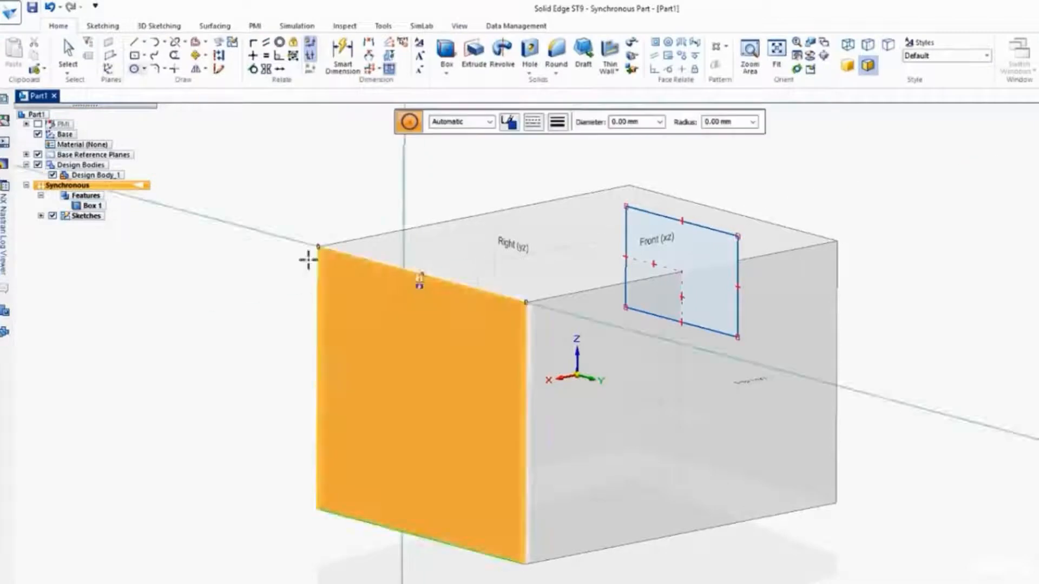
{"action": "middle_click_drag", "start_coordinate": [308, 255], "coordinate": [306, 314]}
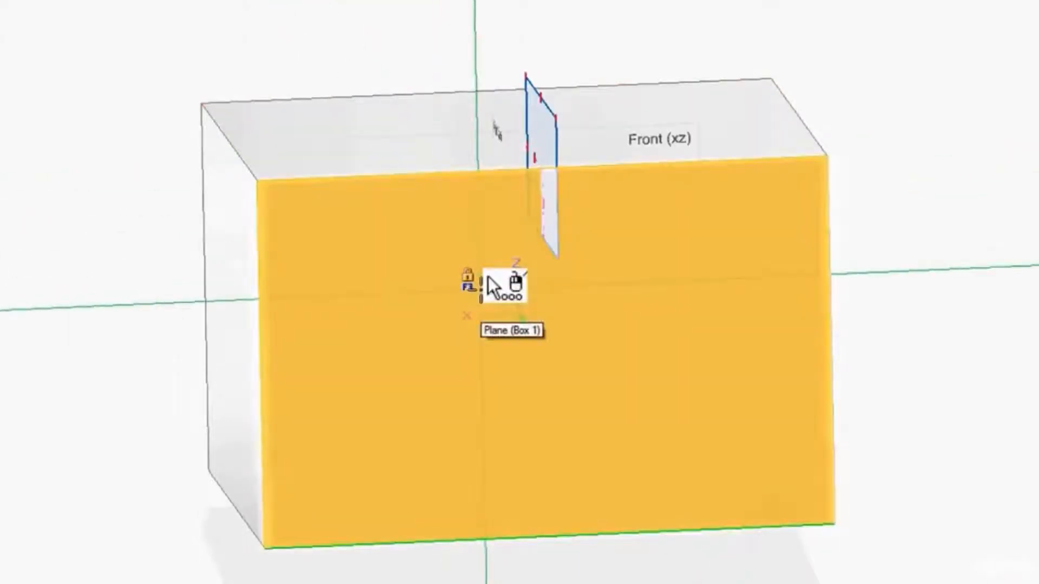
{"action": "right_click", "coordinate": [488, 277]}
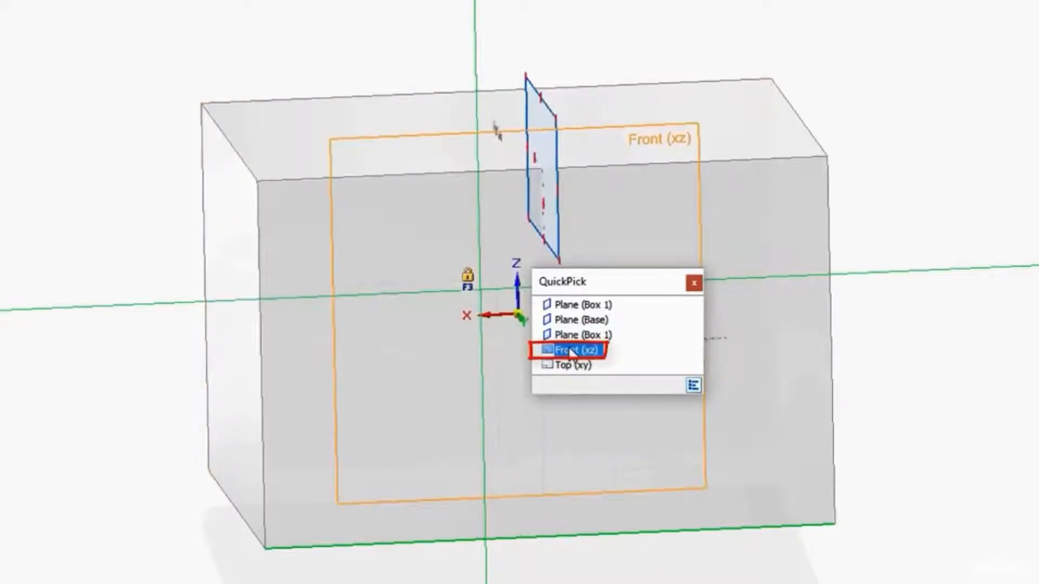
{"action": "left_click", "coordinate": [570, 352]}
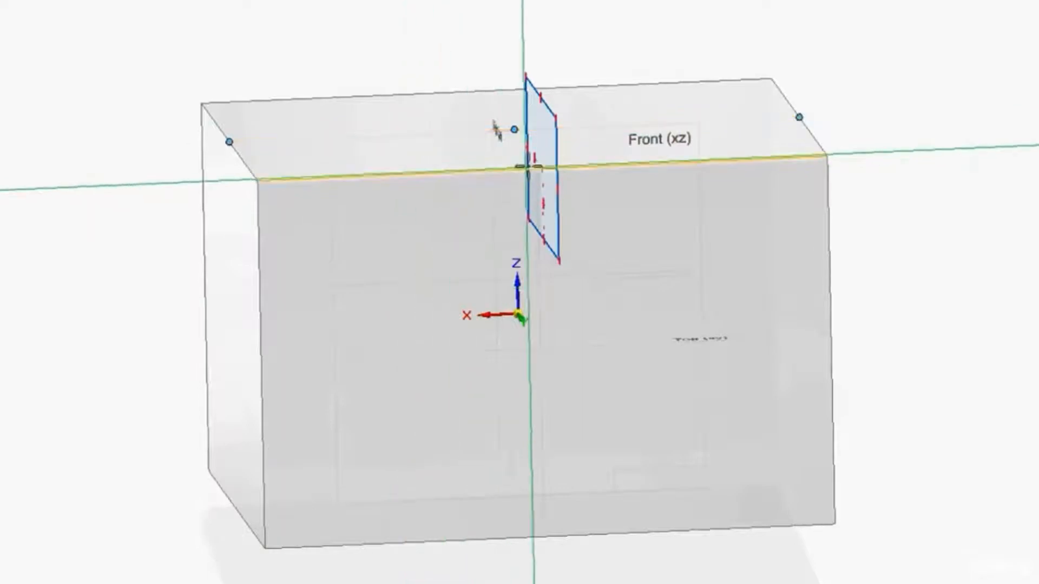
{"action": "left_click", "coordinate": [391, 175]}
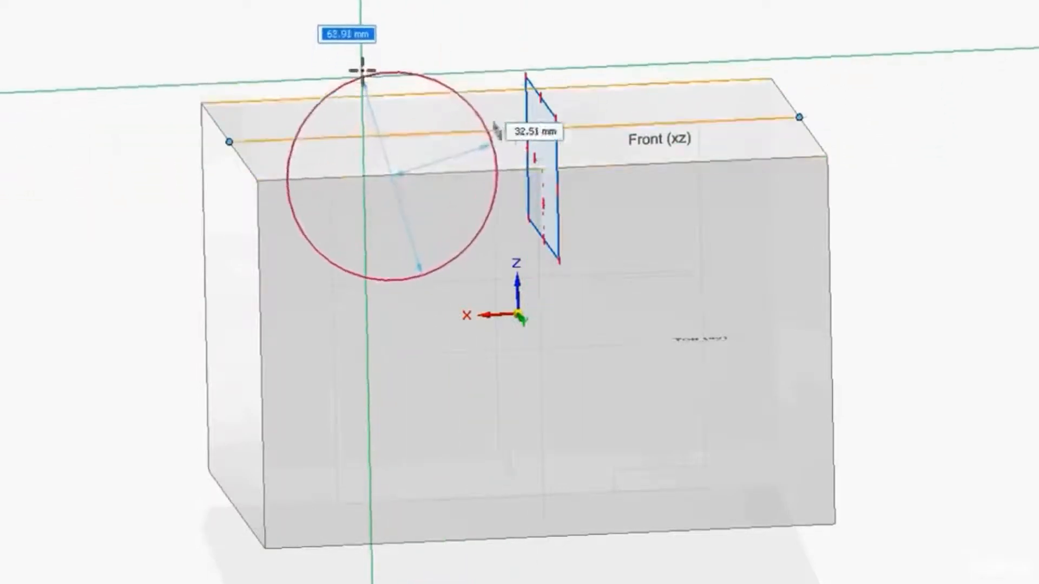
{"action": "left_click", "coordinate": [359, 70]}
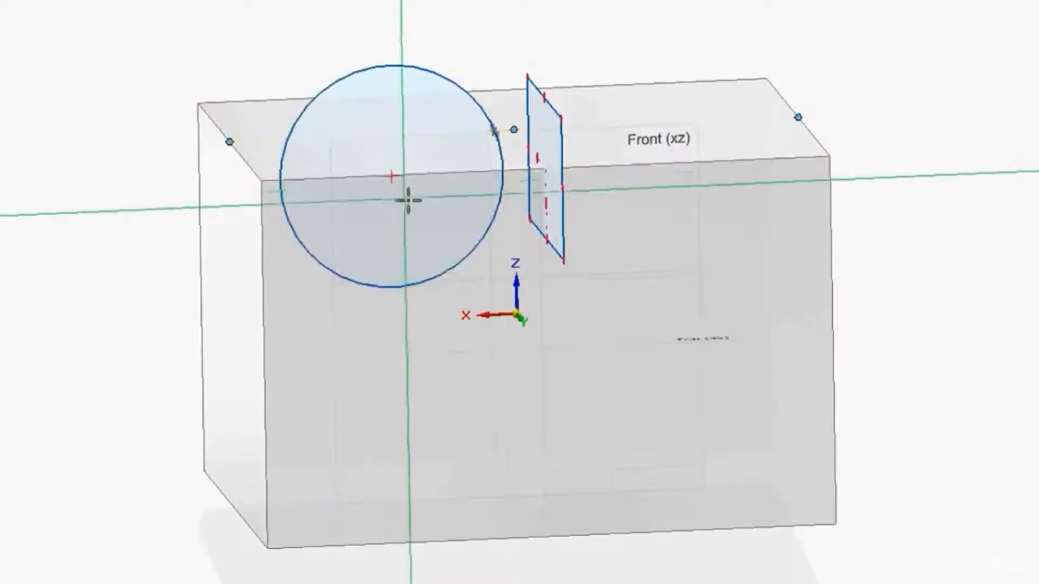
Step: Create a coincident plane on the Front (xz) reference plane
{"action": "middle_click_drag", "start_coordinate": [174, 216], "coordinate": [379, 303]}
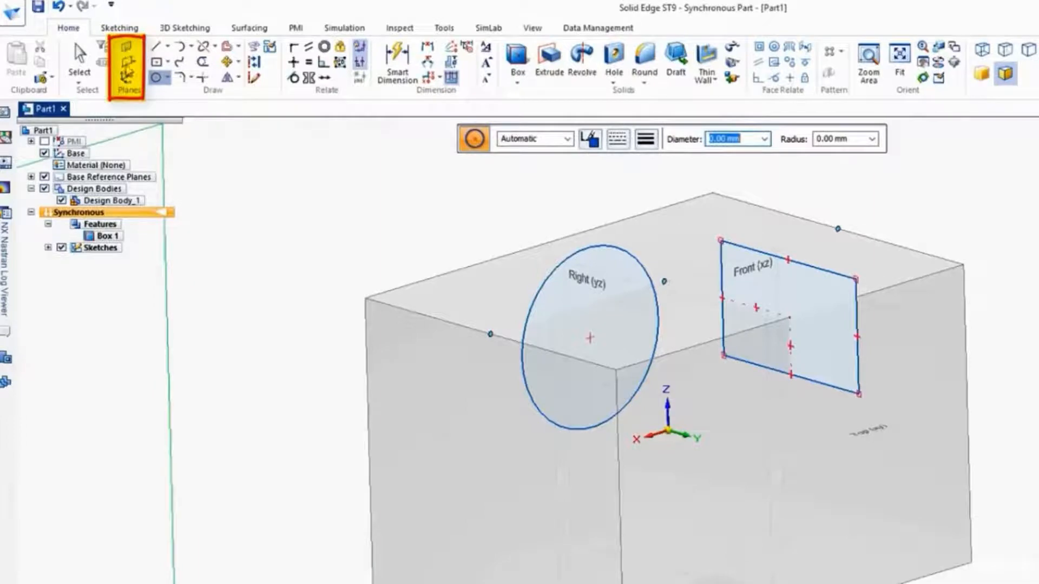
{"action": "left_click", "coordinate": [128, 63]}
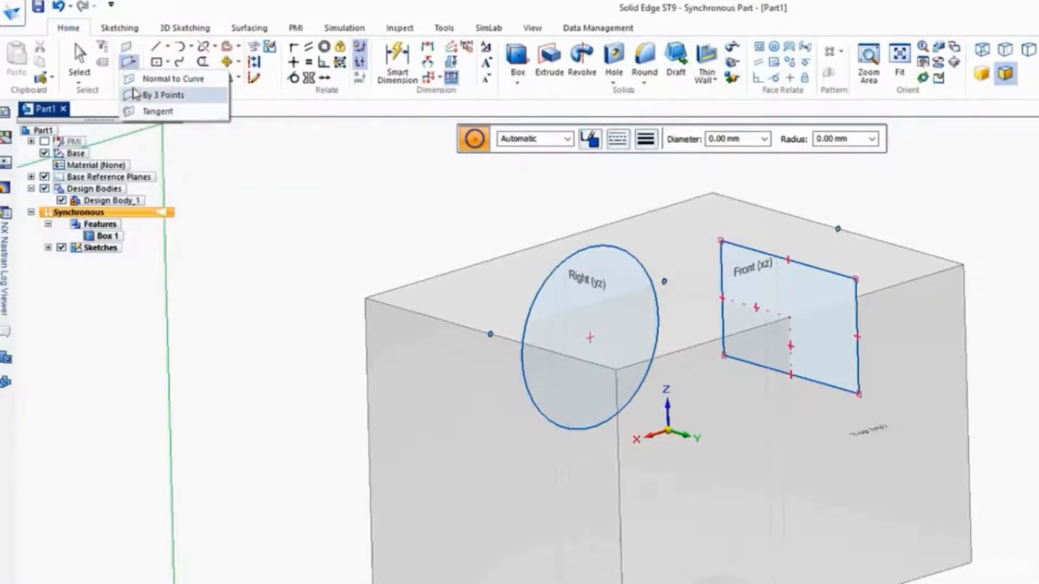
{"action": "left_click", "coordinate": [127, 49]}
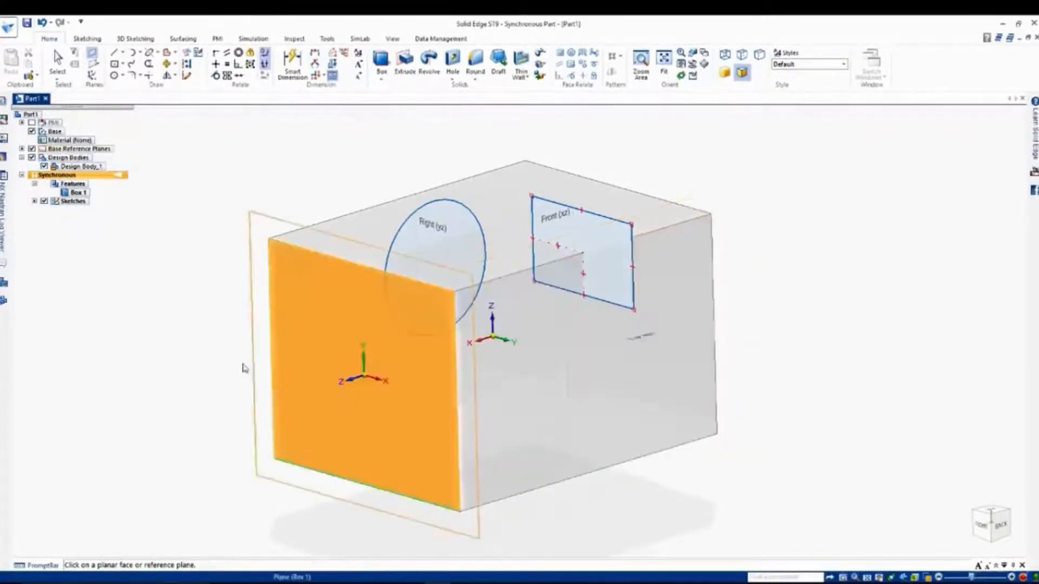
{"action": "middle_click_drag", "start_coordinate": [243, 368], "coordinate": [204, 359]}
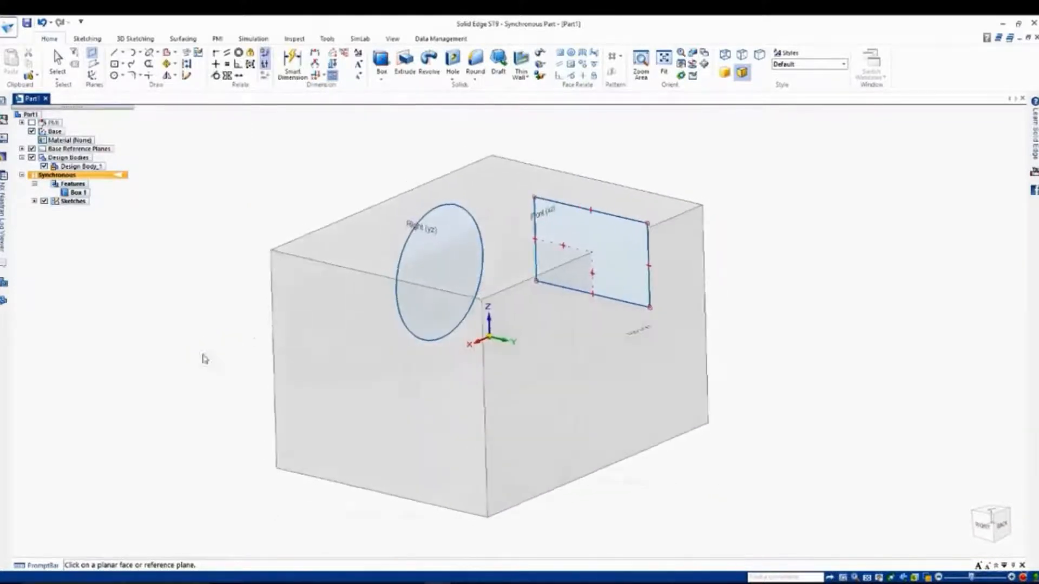
{"action": "right_click", "coordinate": [427, 271]}
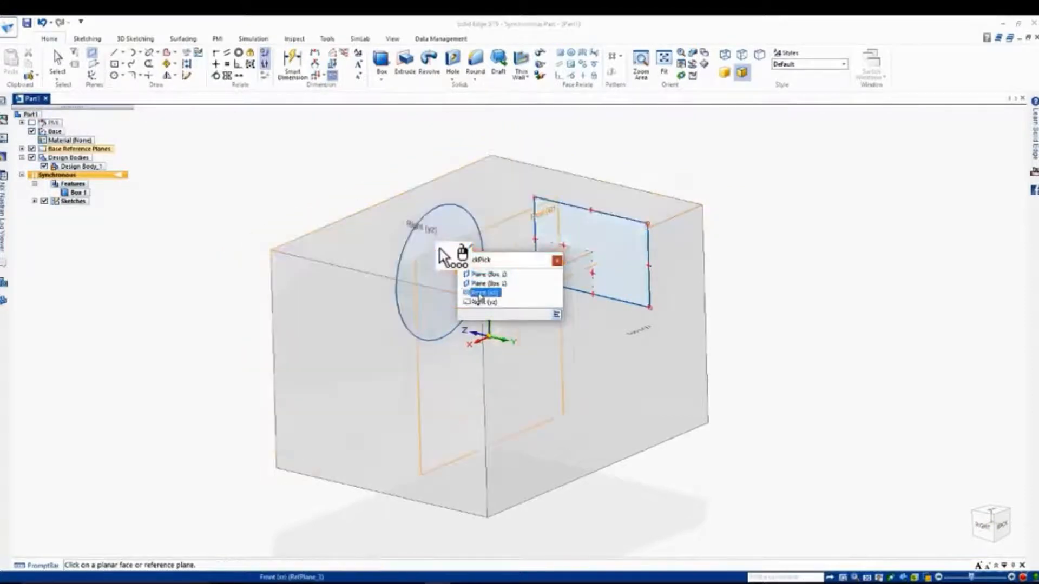
{"action": "left_click", "coordinate": [479, 295]}
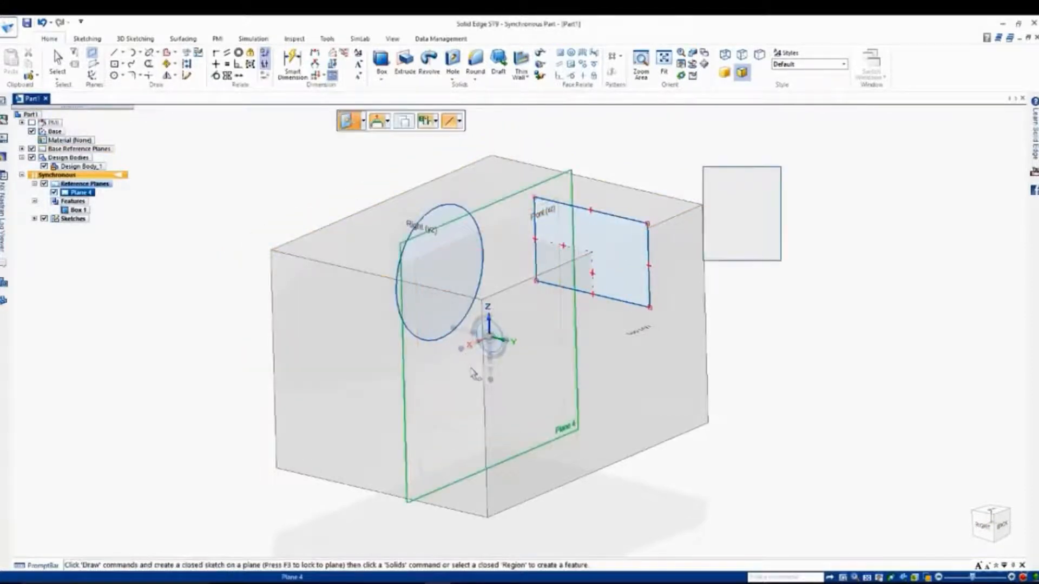
Step: Move the new plane along its normal in the negative Y direction until it lies outside the box, and deselect it
{"action": "middle_click_drag", "start_coordinate": [474, 373], "coordinate": [511, 360]}
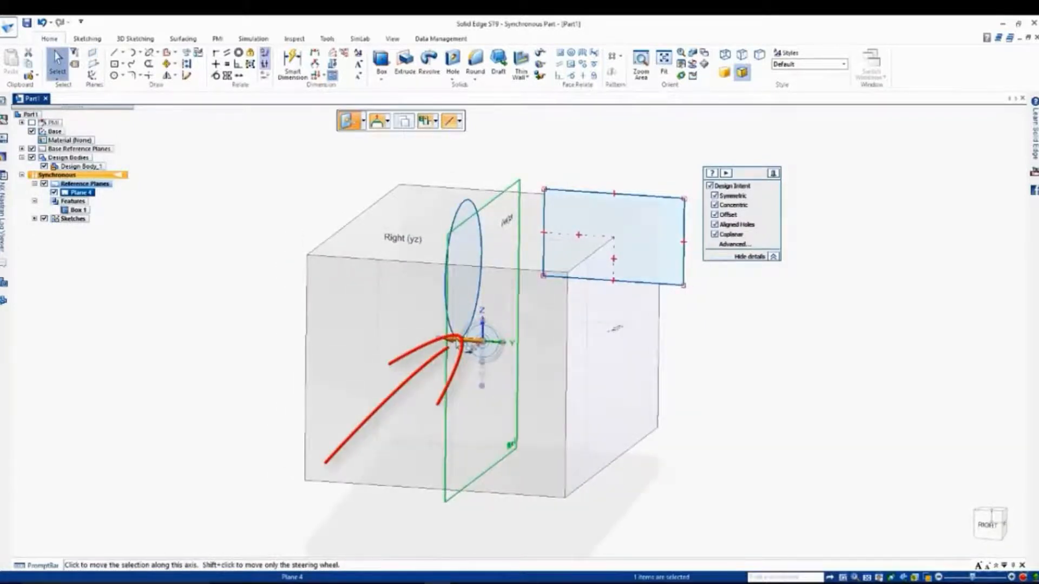
{"action": "left_click", "coordinate": [459, 342]}
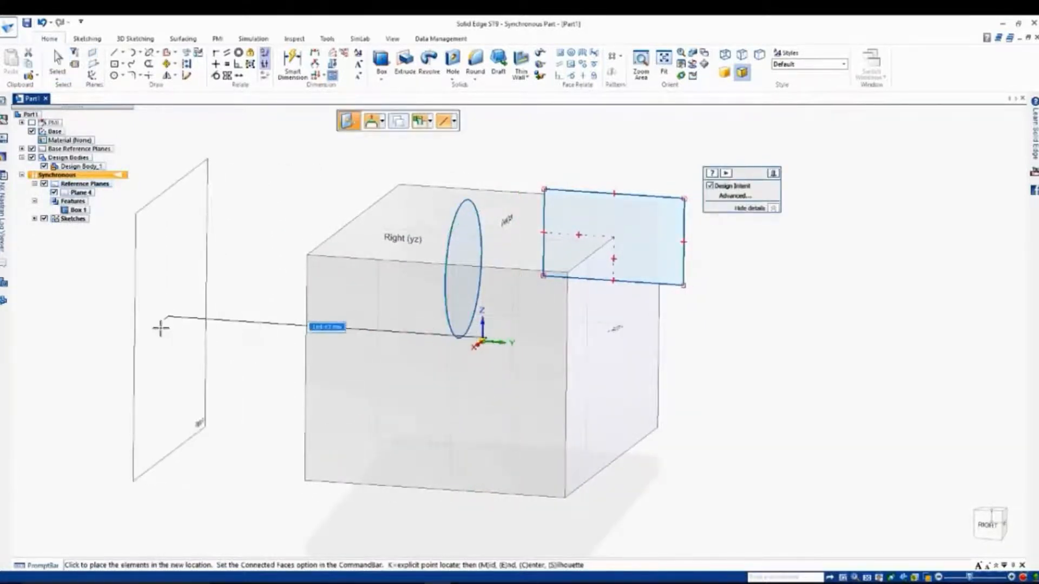
{"action": "left_click", "coordinate": [144, 341]}
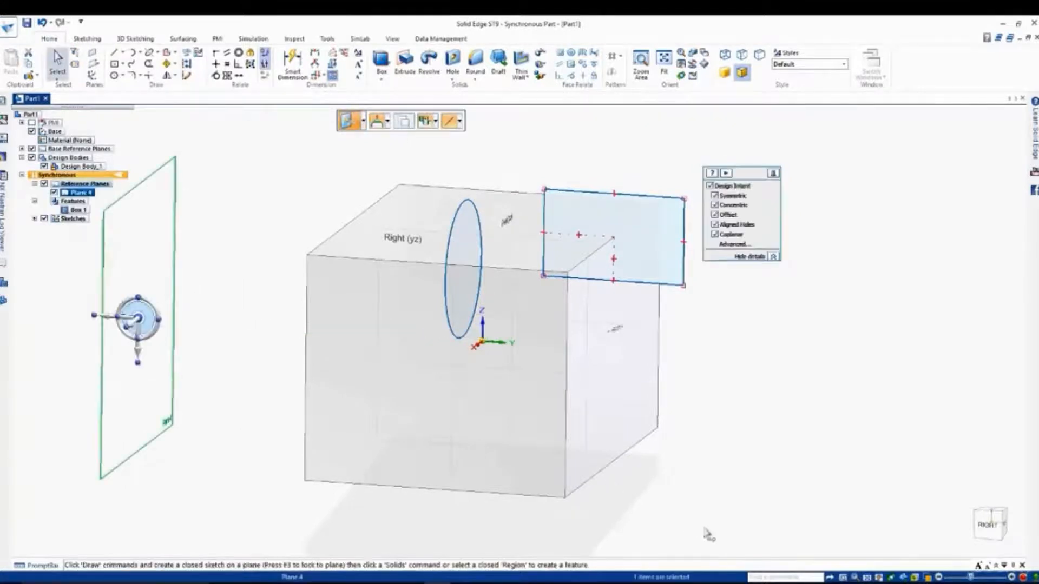
{"action": "left_click", "coordinate": [866, 578]}
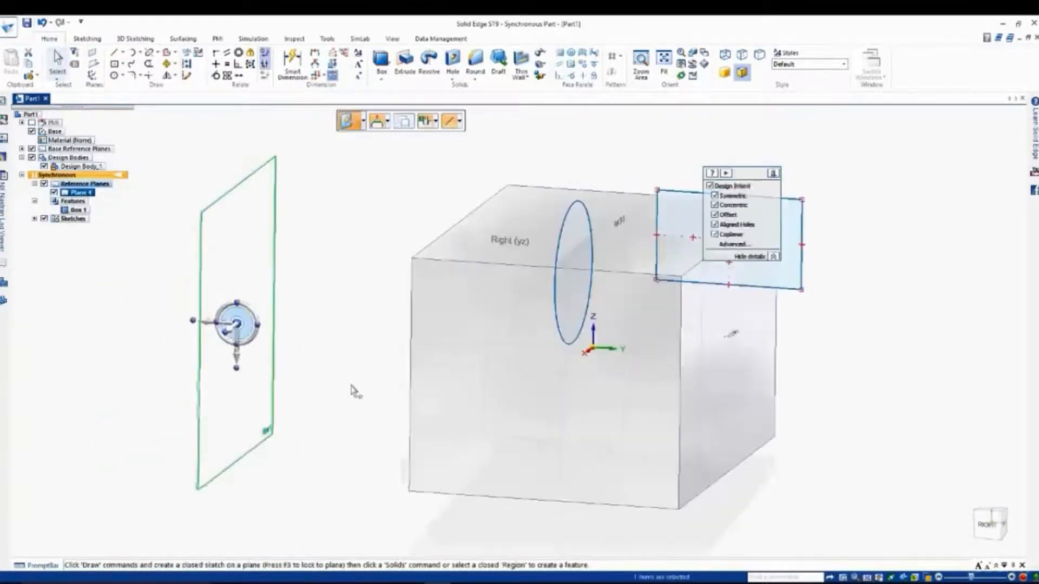
{"action": "mouse_move", "coordinate": [355, 389]}
{"action": "middle_mouse_down"}
{"action": "mouse_move", "coordinate": [331, 390]}
{"action": "mouse_move", "coordinate": [349, 378]}
{"action": "mouse_move", "coordinate": [338, 399]}
{"action": "middle_mouse_up"}
{"action": "key", "text": "Escape"}
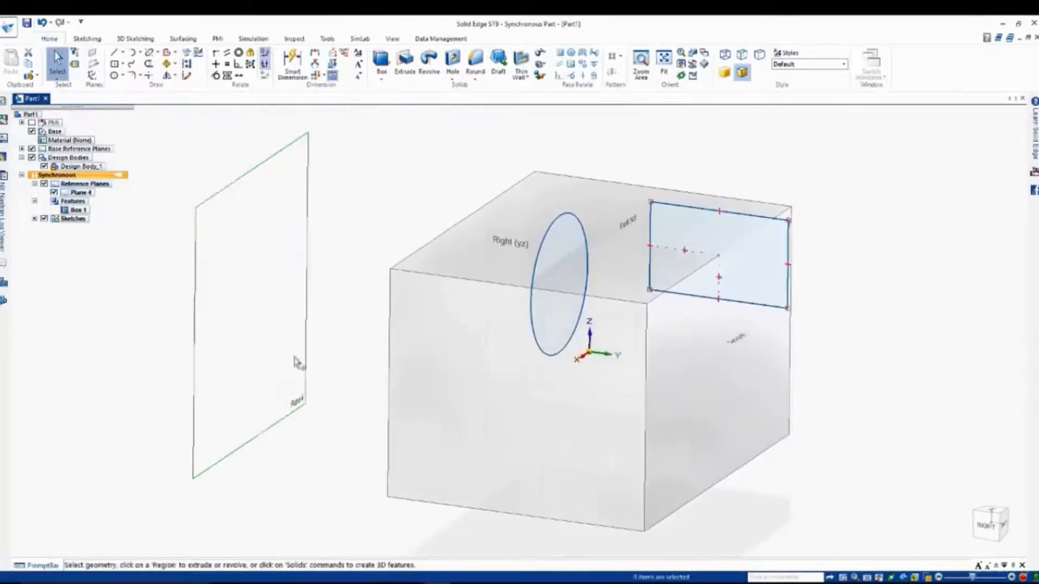
Step: Reselect the offset plane outside the box and shift it slightly along its normal axis
{"action": "left_click", "coordinate": [254, 285]}
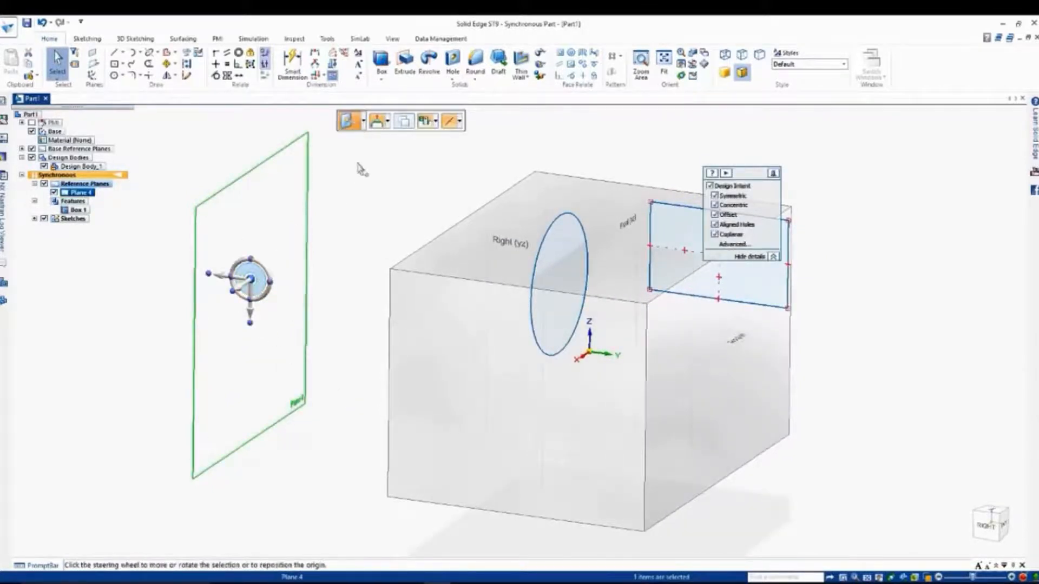
{"action": "left_click", "coordinate": [222, 280]}
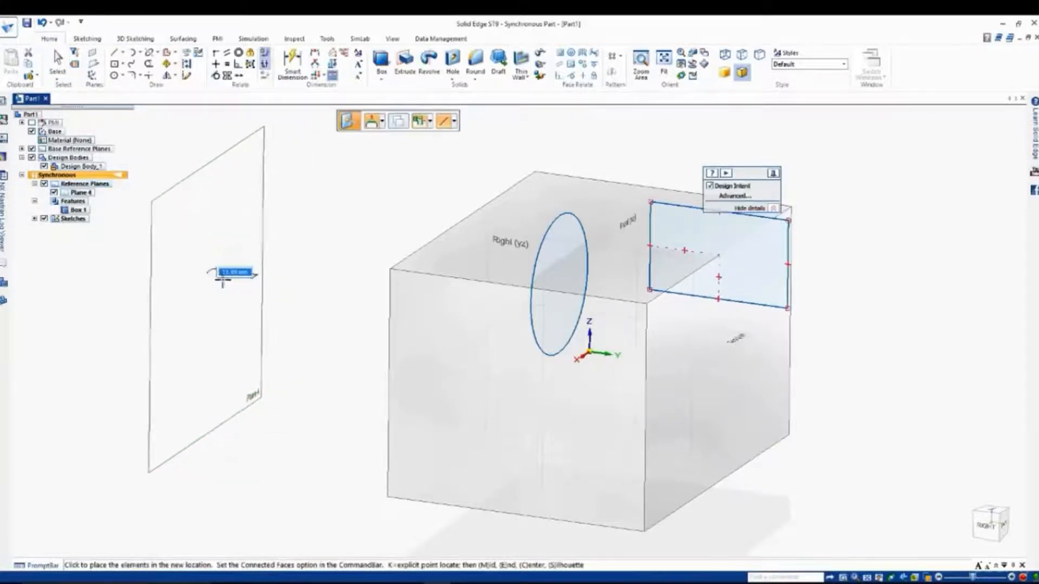
{"action": "left_click", "coordinate": [271, 284]}
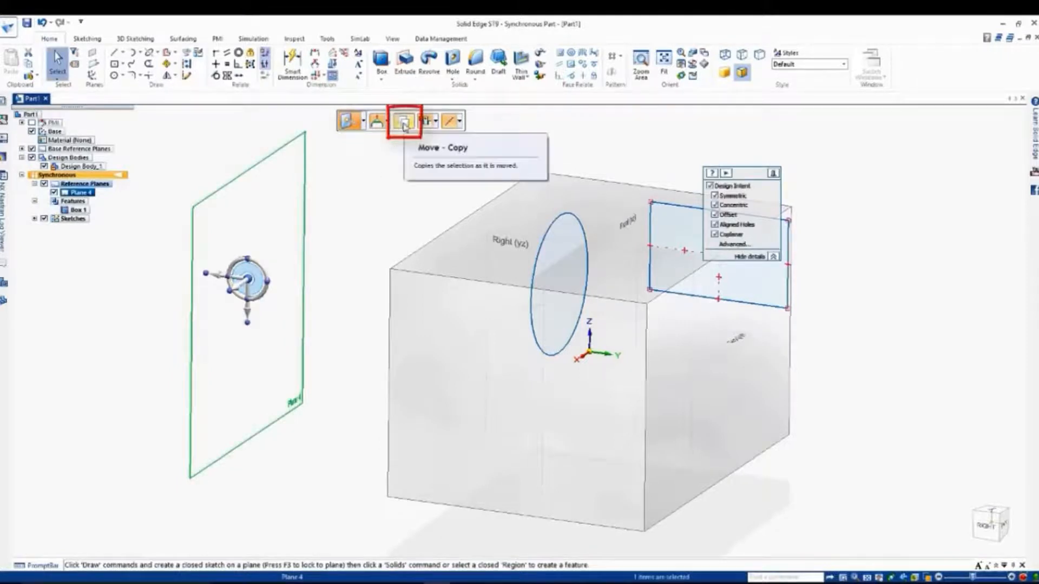
Step: Copy the offset plane along its normal in the positive Y direction to the opposite side of the box
{"action": "left_click", "coordinate": [404, 123]}
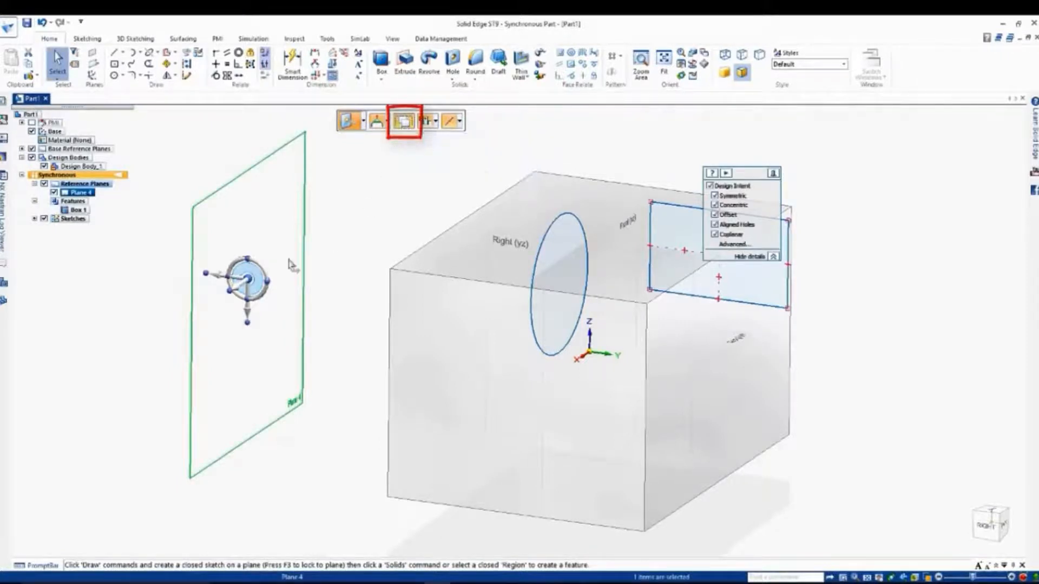
{"action": "left_click", "coordinate": [222, 280]}
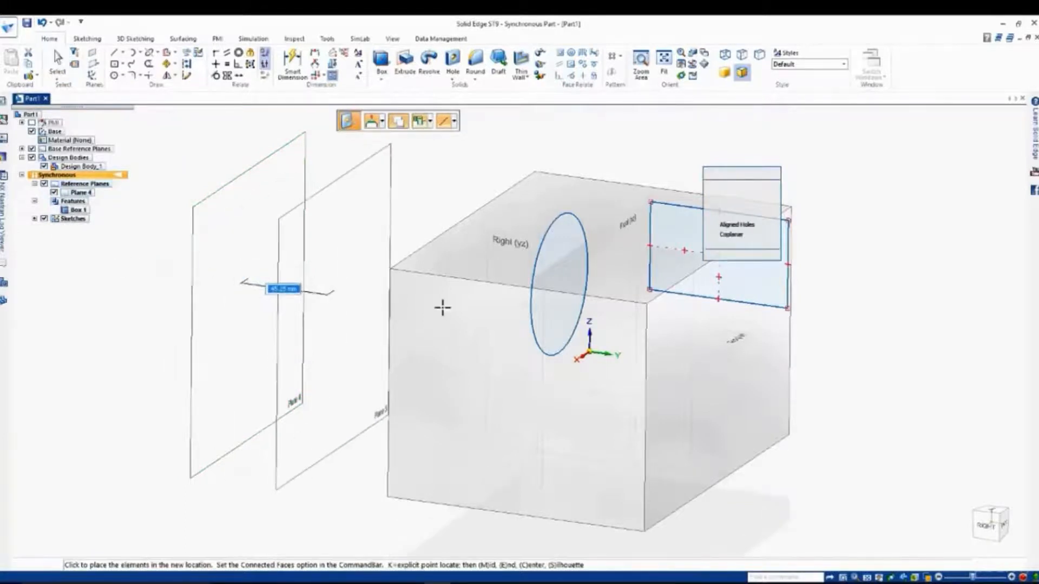
{"action": "left_click", "coordinate": [898, 311]}
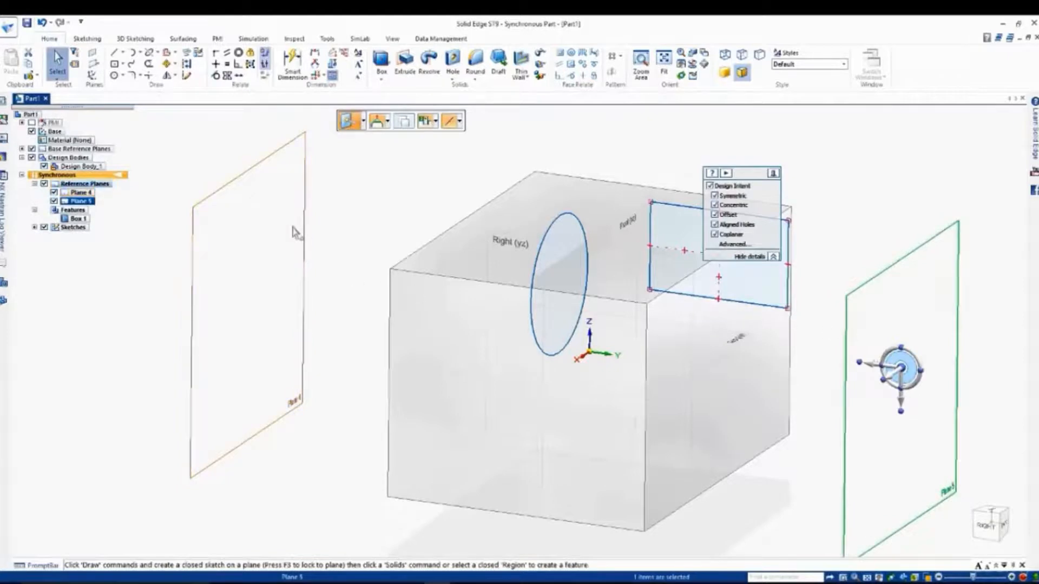
Step: Rotate the offset plane on the box's negative Y side by 45 degrees with the steering wheel
{"action": "left_click", "coordinate": [259, 238]}
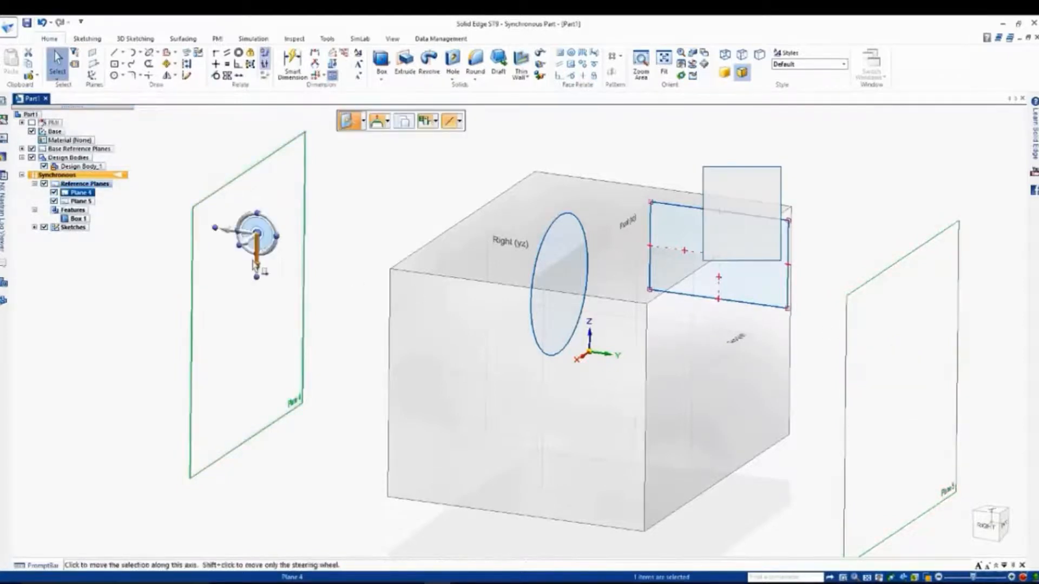
{"action": "left_click", "coordinate": [277, 229]}
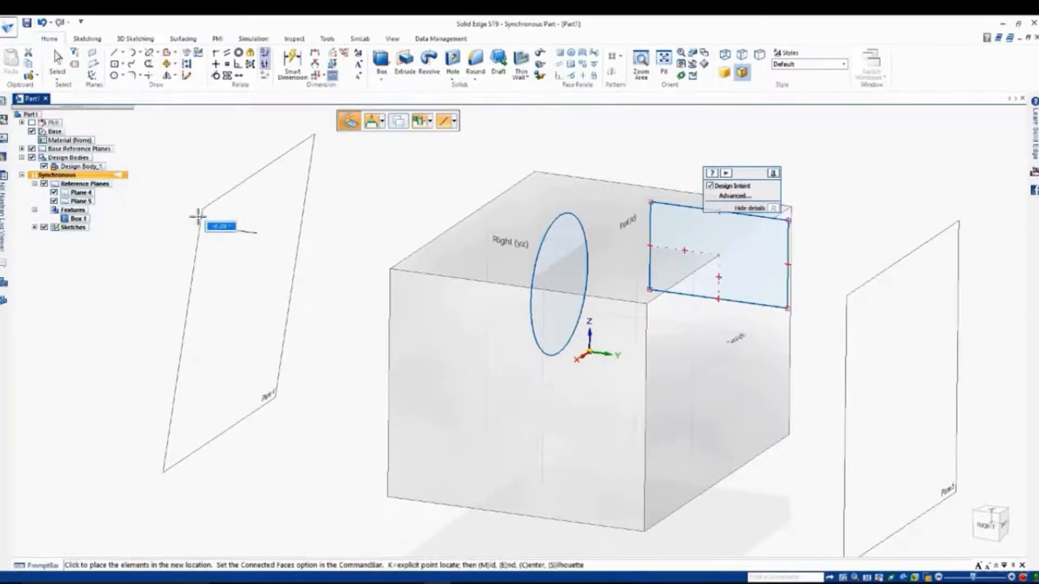
{"action": "type", "text": "45"}
{"action": "key", "text": "Return"}
{"action": "middle_click_drag", "start_coordinate": [202, 310], "coordinate": [298, 298]}
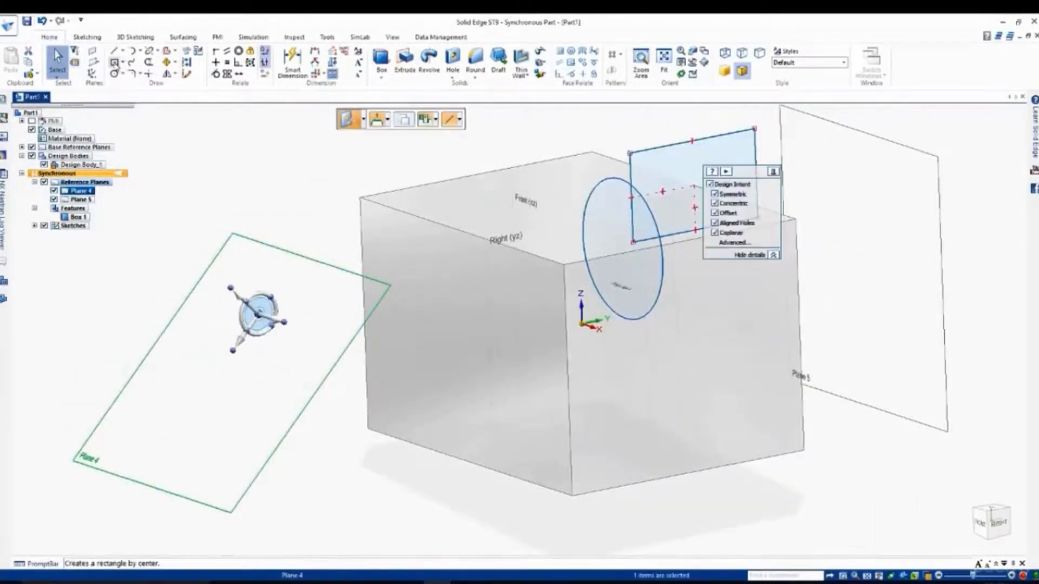
Step: Lock sketching to the tilted plane and draw a center rectangle nearly filling it, with a smaller circle at the rectangle's center
{"action": "left_click", "coordinate": [115, 63]}
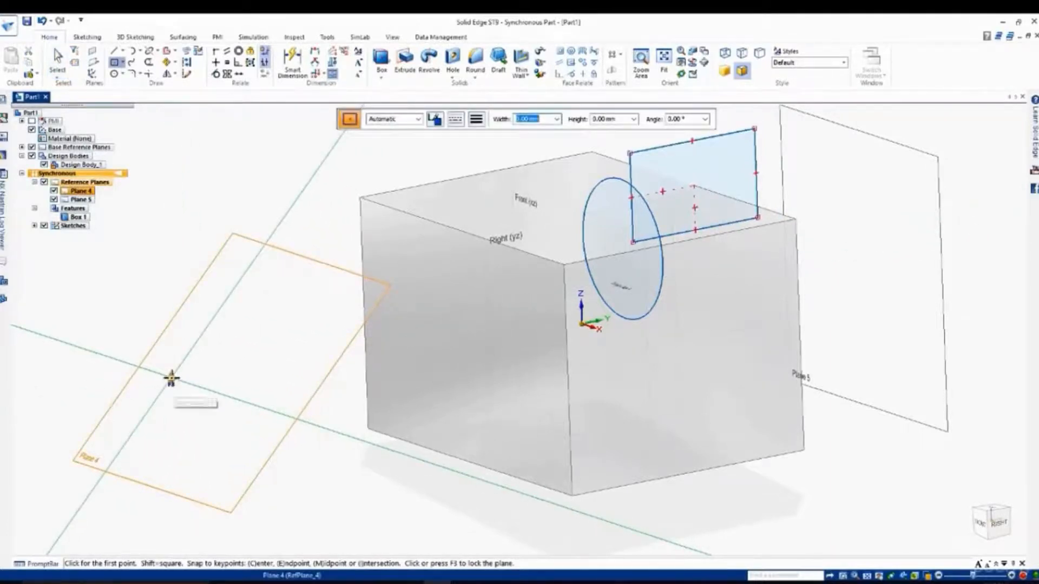
{"action": "key", "text": "F3"}
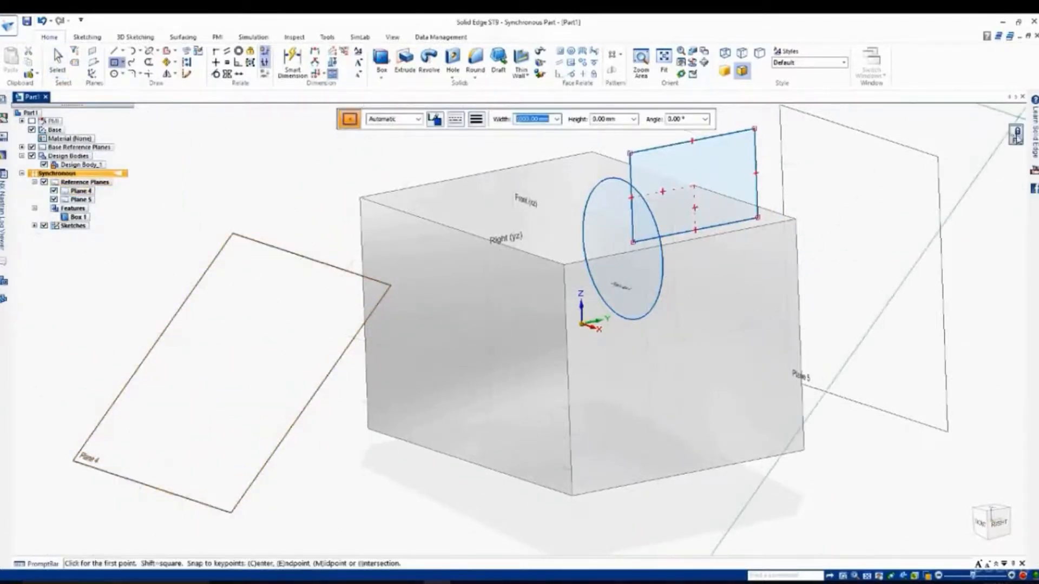
{"action": "left_click", "coordinate": [230, 364]}
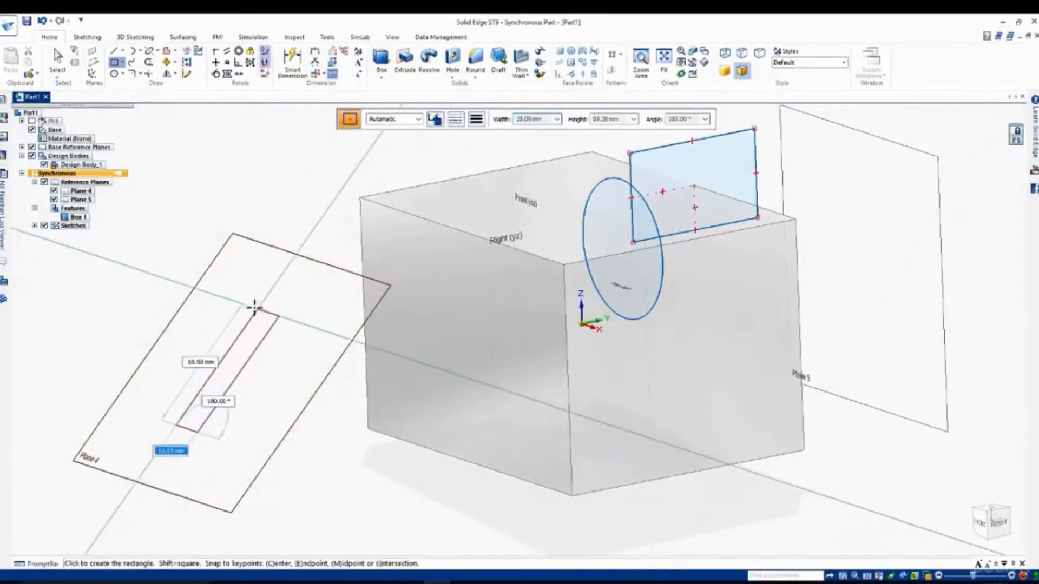
{"action": "left_click", "coordinate": [242, 251]}
{"action": "left_click", "coordinate": [114, 73]}
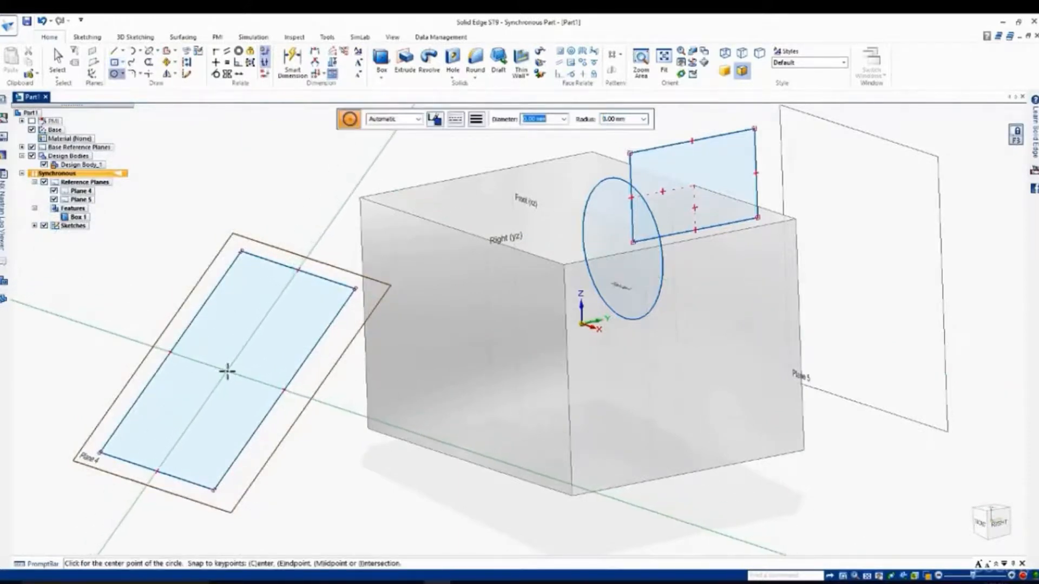
{"action": "left_click", "coordinate": [228, 369]}
Step: Extrude the region between the rectangle and the circle symmetrically about the tilted plane
{"action": "left_click", "coordinate": [290, 308]}
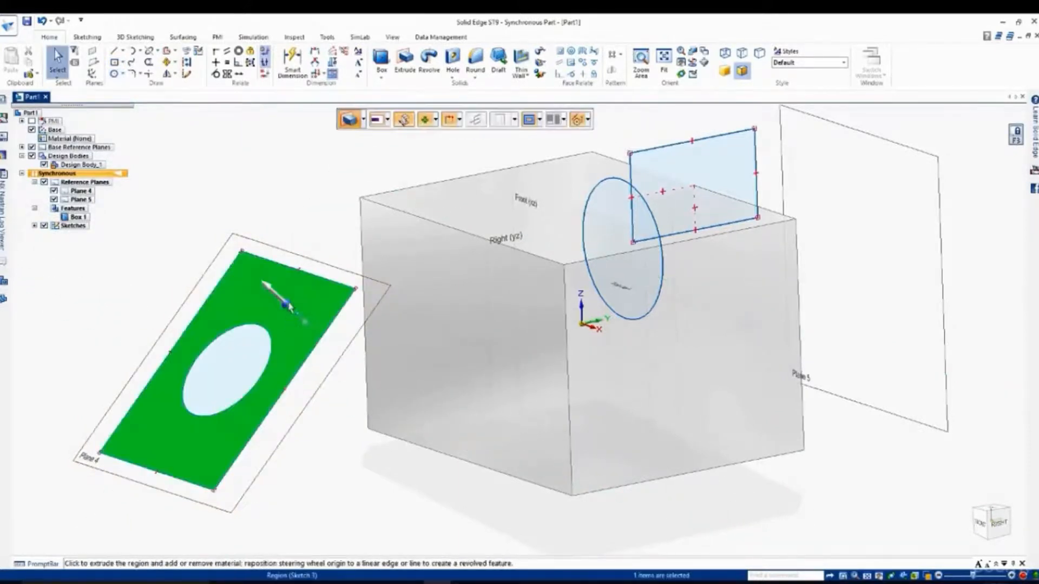
{"action": "left_click", "coordinate": [277, 301]}
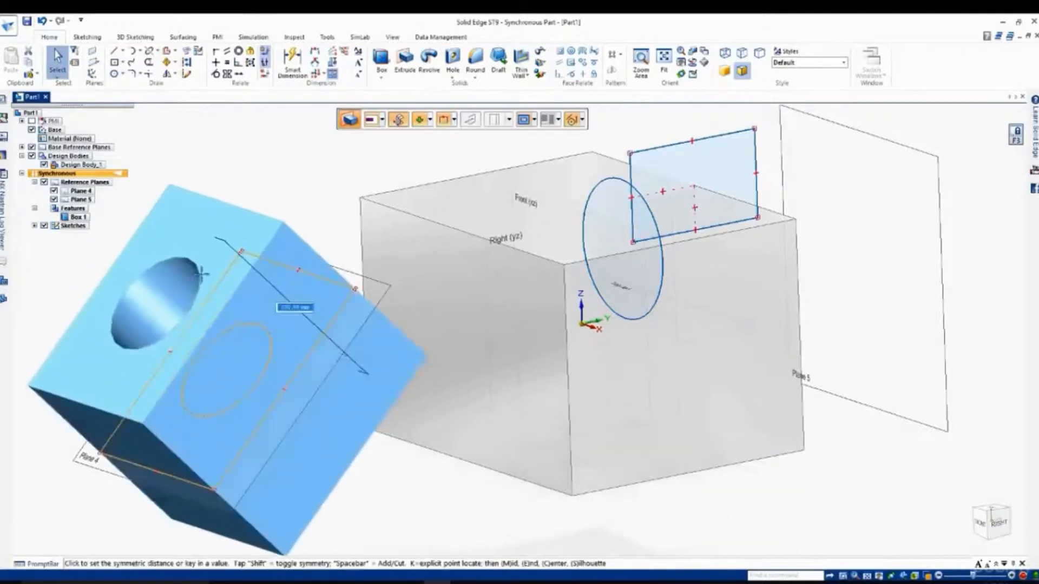
{"action": "left_click", "coordinate": [222, 291]}
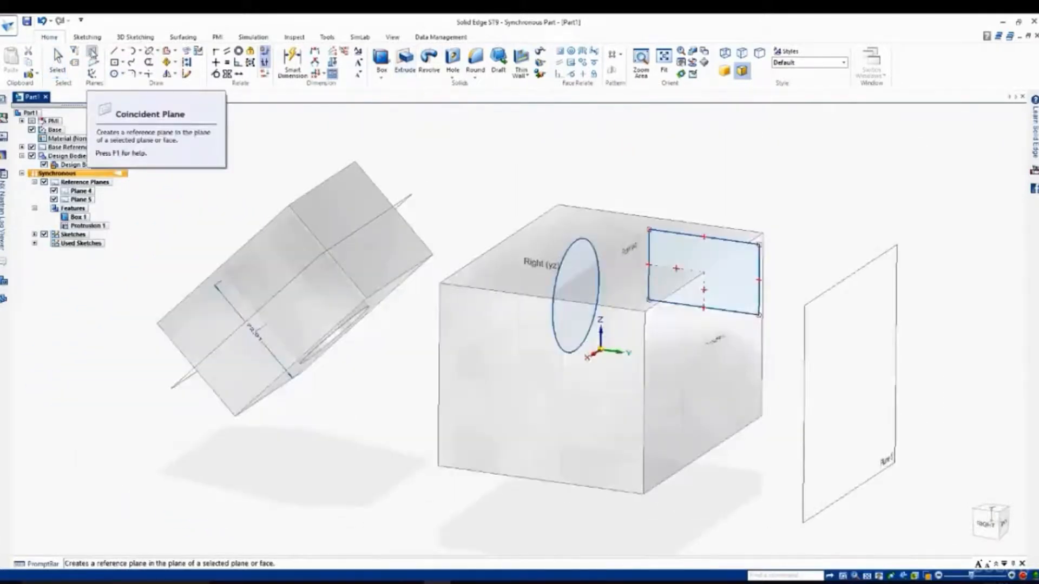
Step: Create a coincident plane on the box's top face, move it upward along Z above the box, and deselect it
{"action": "left_click", "coordinate": [92, 53]}
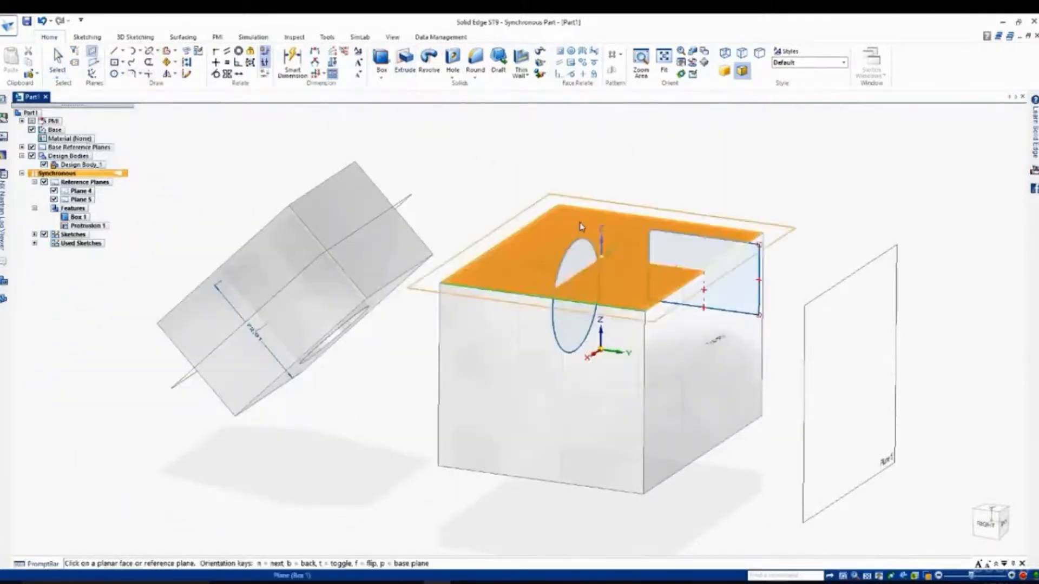
{"action": "left_click", "coordinate": [593, 226]}
{"action": "left_click", "coordinate": [603, 229]}
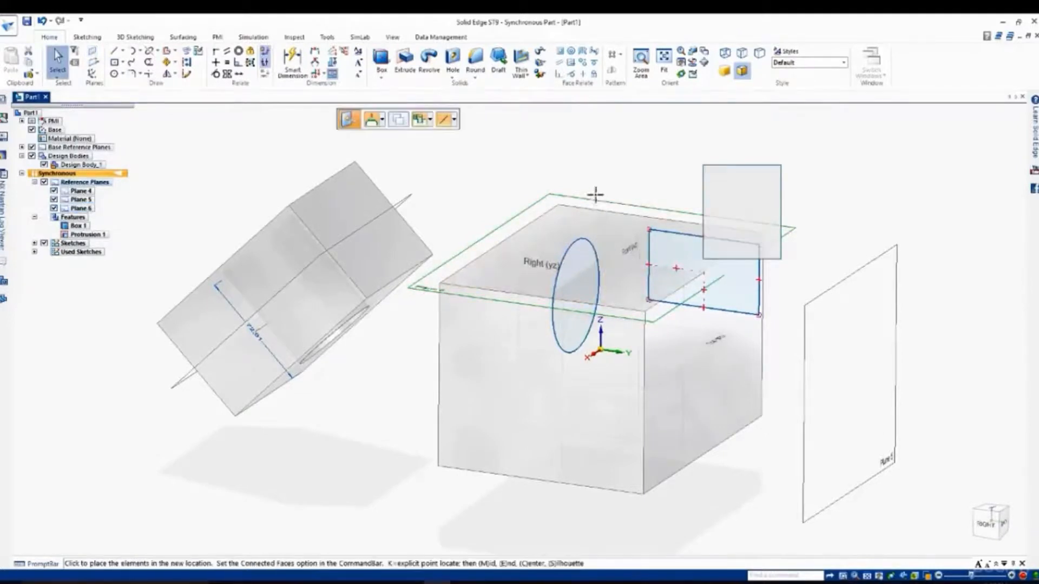
{"action": "left_click", "coordinate": [574, 166]}
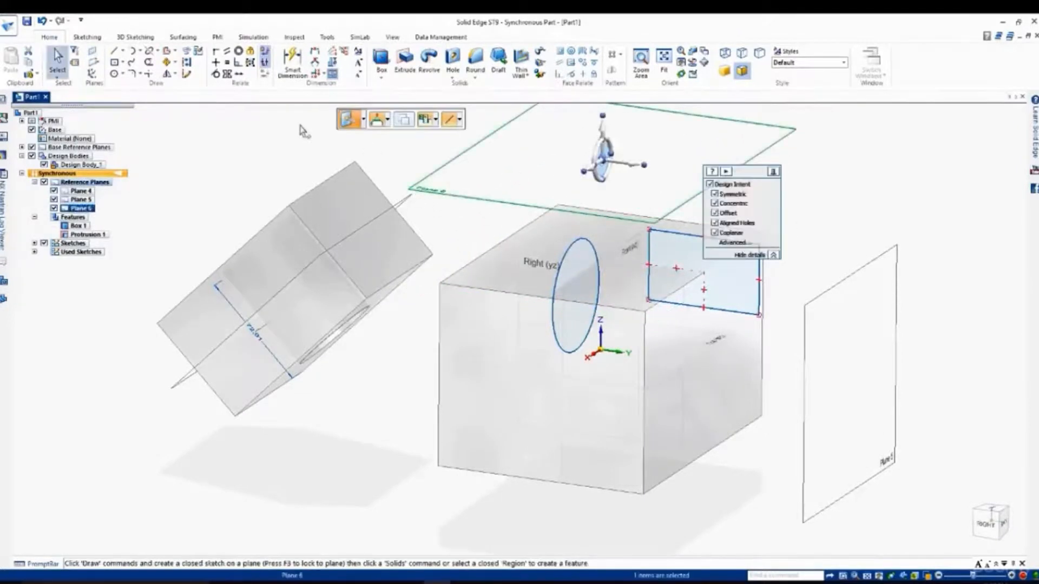
{"action": "left_click", "coordinate": [56, 57]}
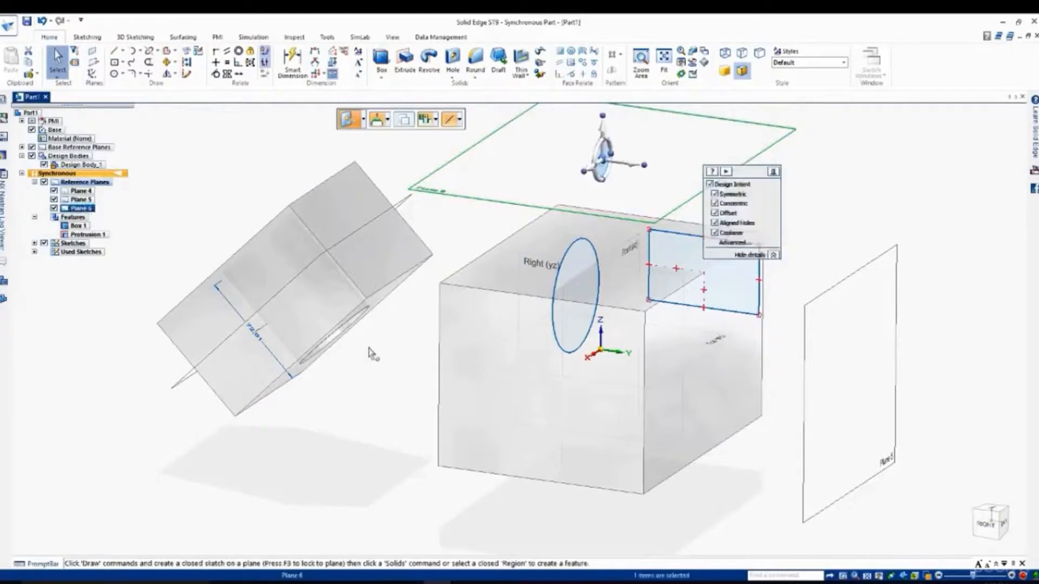
{"action": "left_click", "coordinate": [395, 389]}
Step: Undo all the added planes, sketches, the extrusion and the box until only the base reference planes are left
{"action": "left_click", "coordinate": [42, 22]}
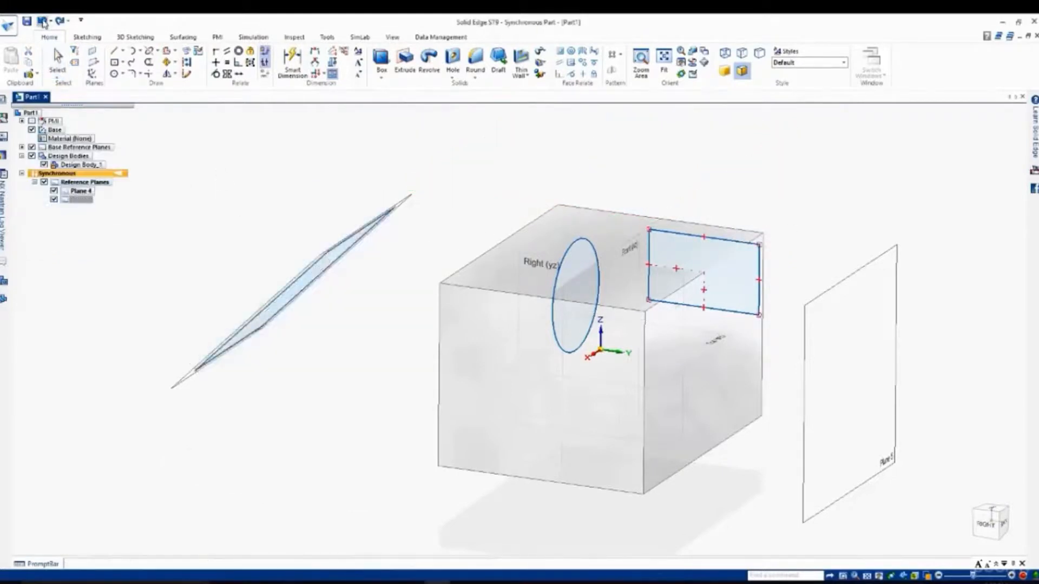
{"action": "left_click", "coordinate": [43, 22]}
{"action": "left_click", "coordinate": [43, 21]}
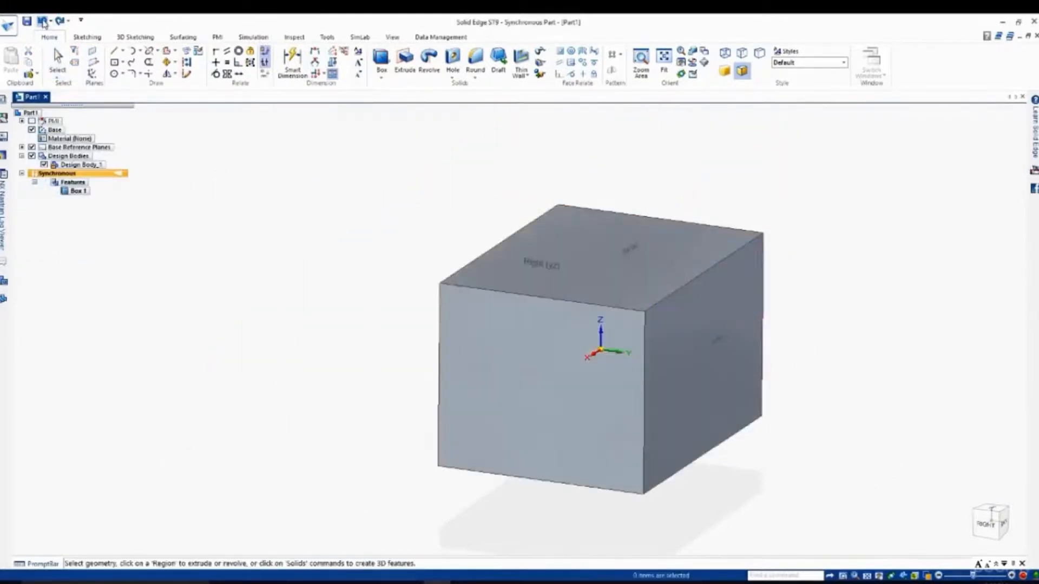
{"action": "left_click", "coordinate": [42, 21]}
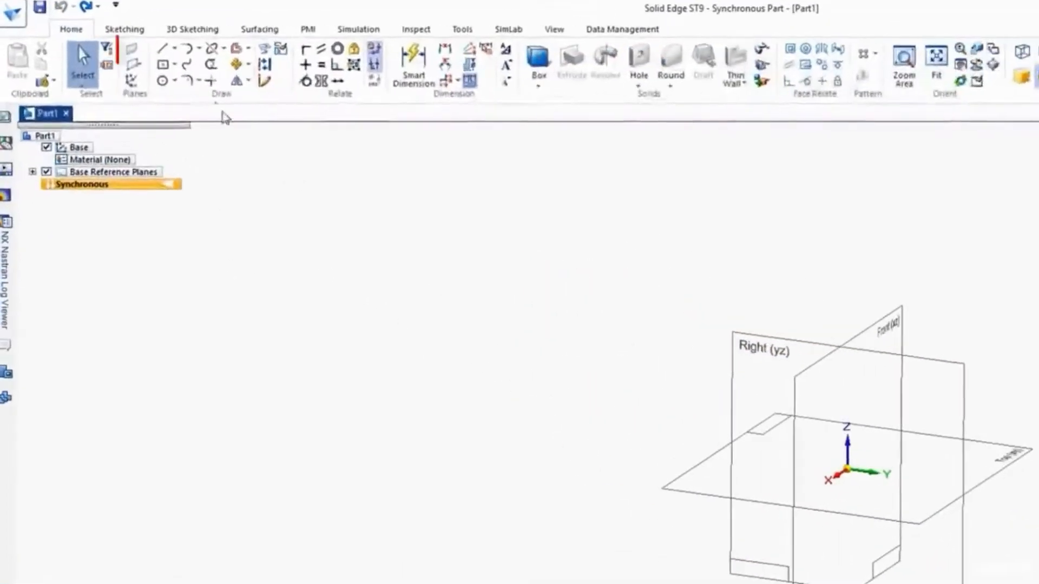
Step: Create a coincident plane on the Front (xz) reference plane and move it along its normal in the negative Y direction
{"action": "left_click", "coordinate": [131, 50]}
{"action": "left_click", "coordinate": [816, 388]}
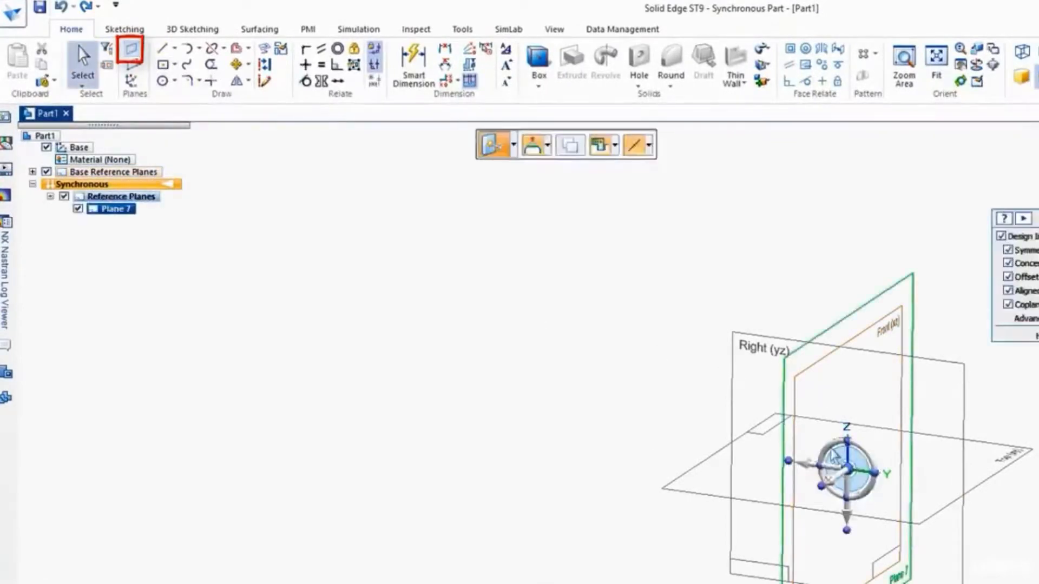
{"action": "left_click", "coordinate": [843, 470]}
{"action": "left_click", "coordinate": [512, 388]}
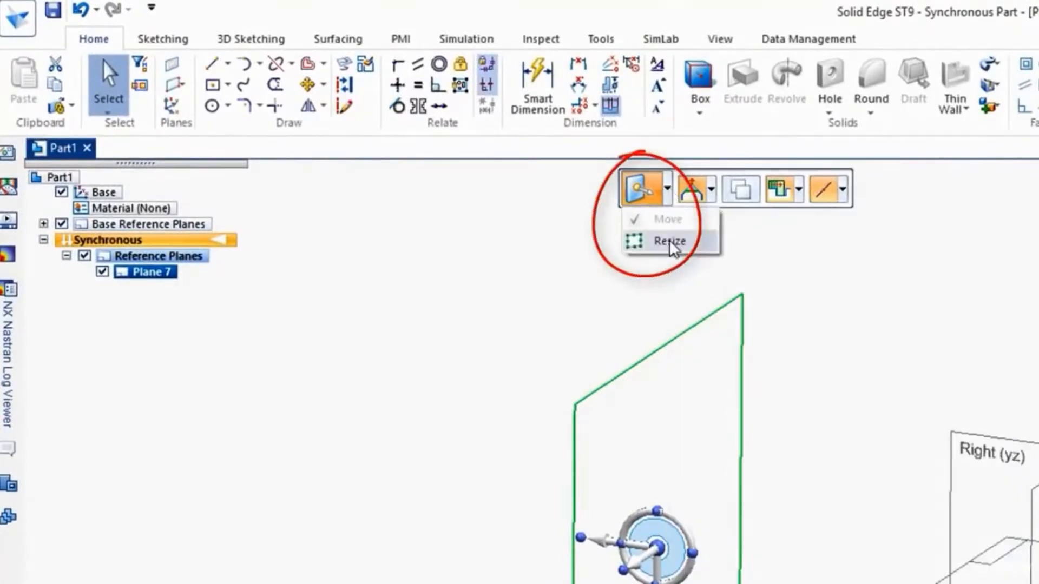
Step: Switch the offset plane to Resize mode and stretch it outward by its upper corner handle on the front side
{"action": "left_click", "coordinate": [670, 242]}
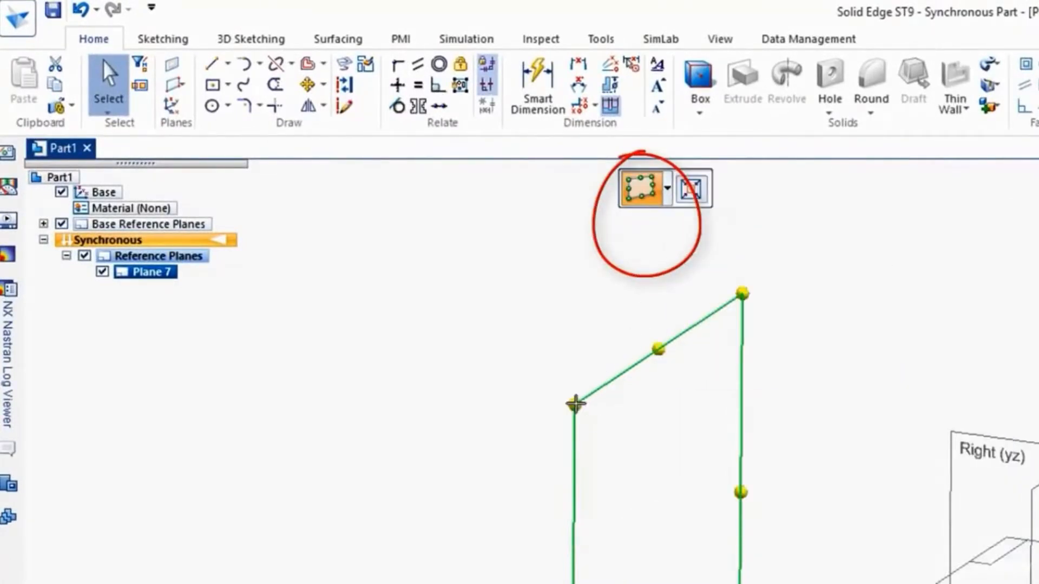
{"action": "left_click_drag", "start_coordinate": [575, 403], "coordinate": [247, 583]}
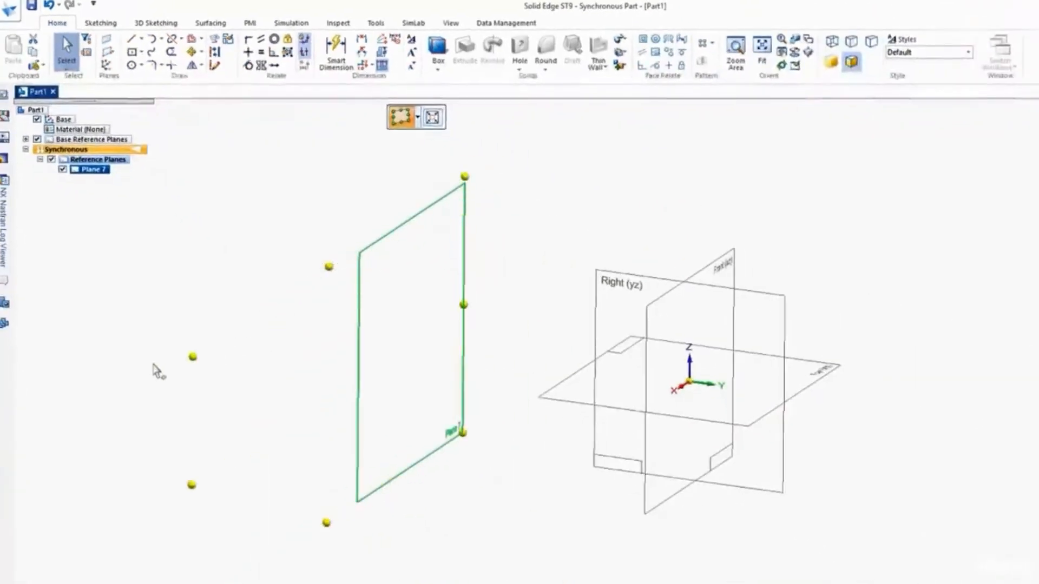
{"action": "left_click_drag", "start_coordinate": [153, 366], "coordinate": [511, 342]}
{"action": "left_click_drag", "start_coordinate": [598, 233], "coordinate": [292, 317]}
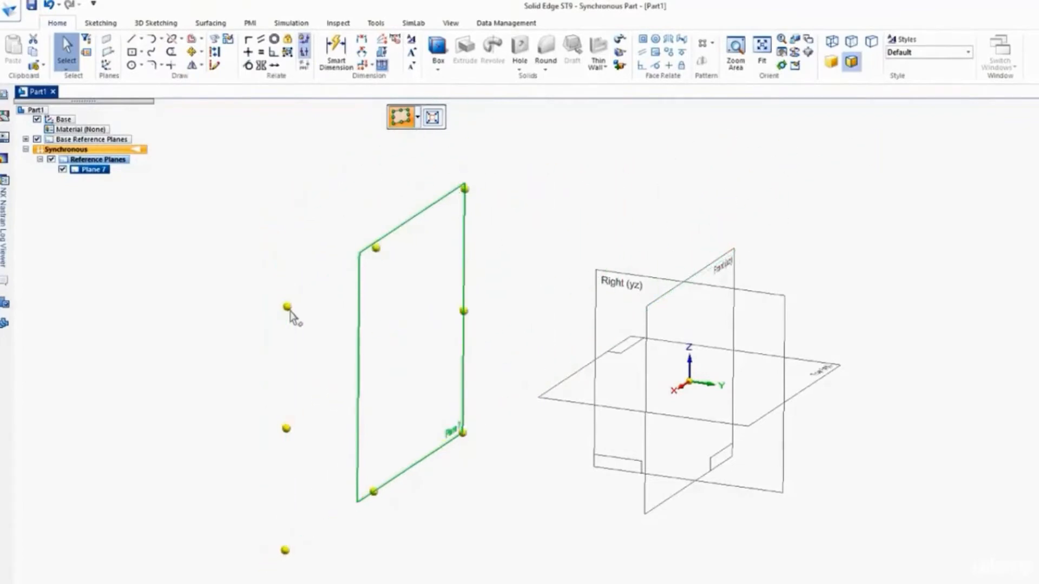